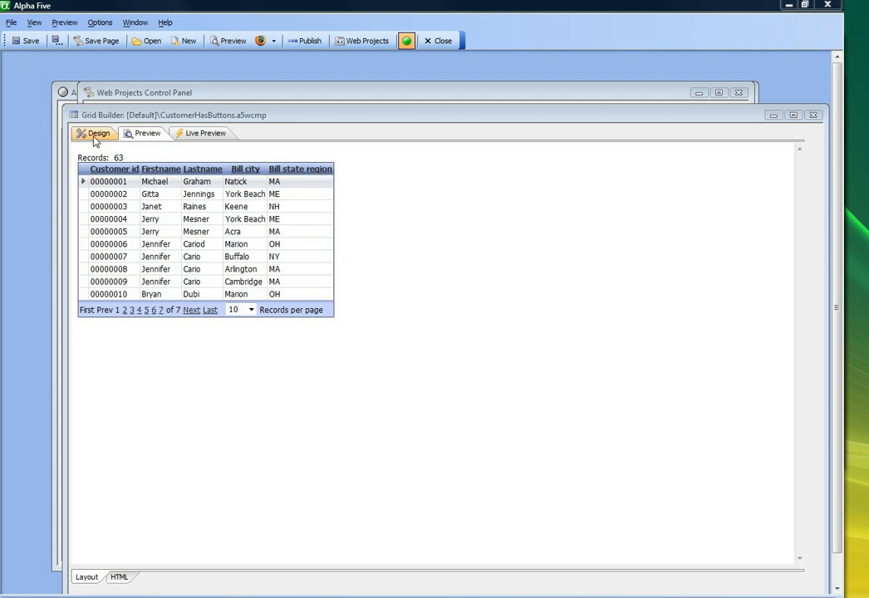
# Return to the grid design and insert a Button control after the Bill_state_region field.
pyautogui.click(94, 133)
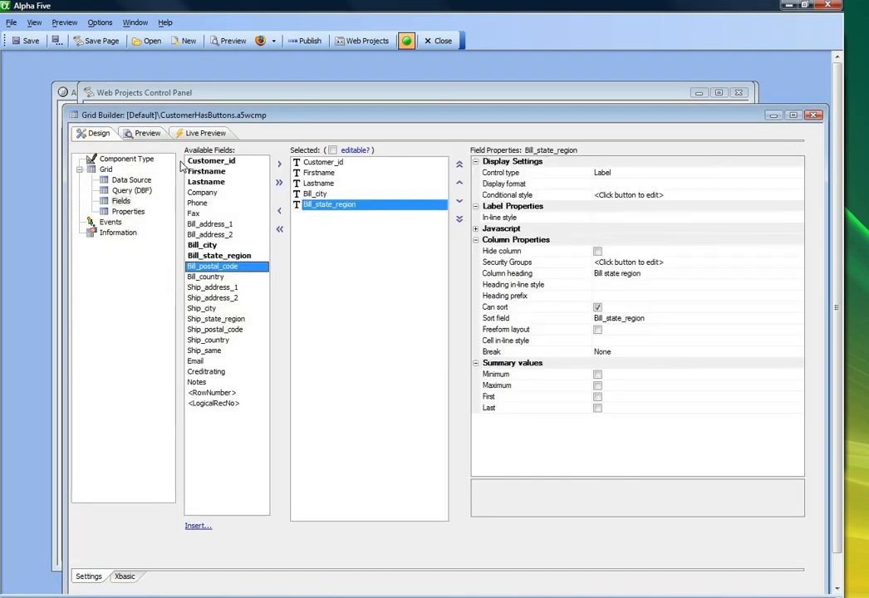
pyautogui.click(198, 526)
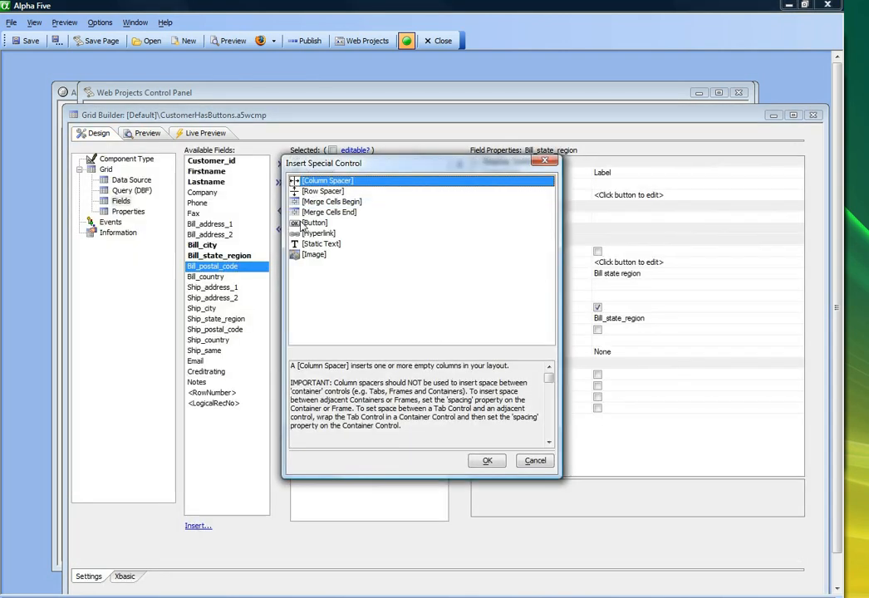
pyautogui.click(301, 224)
pyautogui.doubleClick(300, 224)
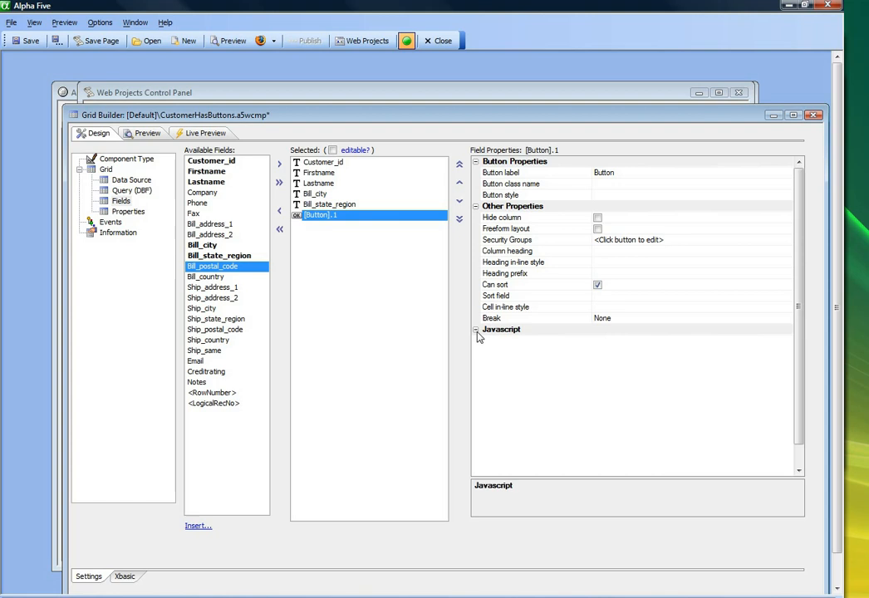
# Add an "Open a Grid component" action to the new button's onClick event.
pyautogui.click(477, 332)
pyautogui.click(490, 340)
pyautogui.click(786, 341)
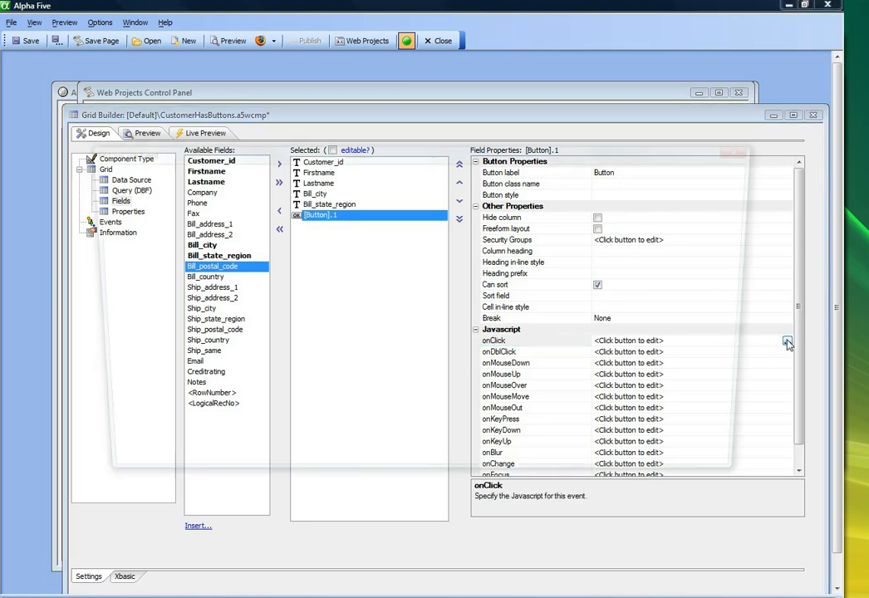
pyautogui.click(218, 191)
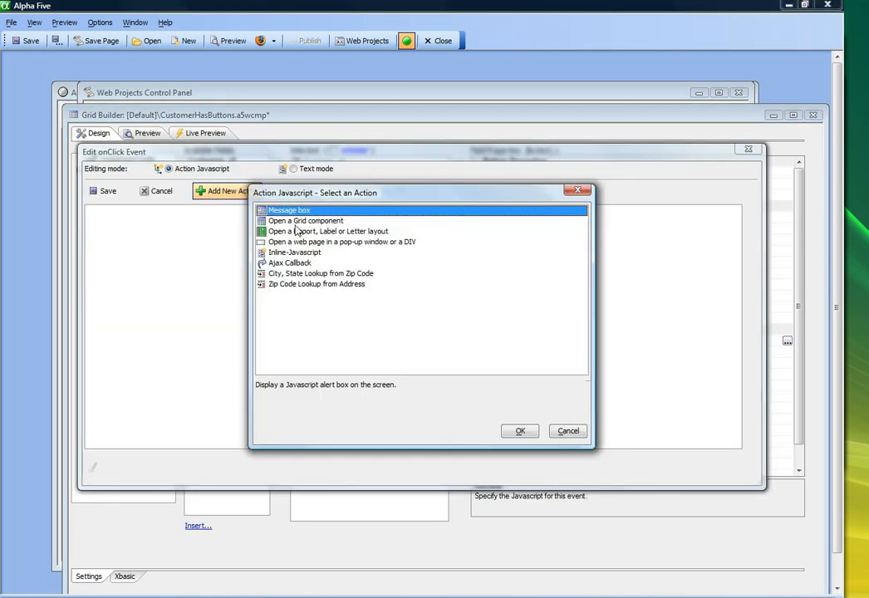
pyautogui.click(301, 221)
pyautogui.doubleClick(297, 223)
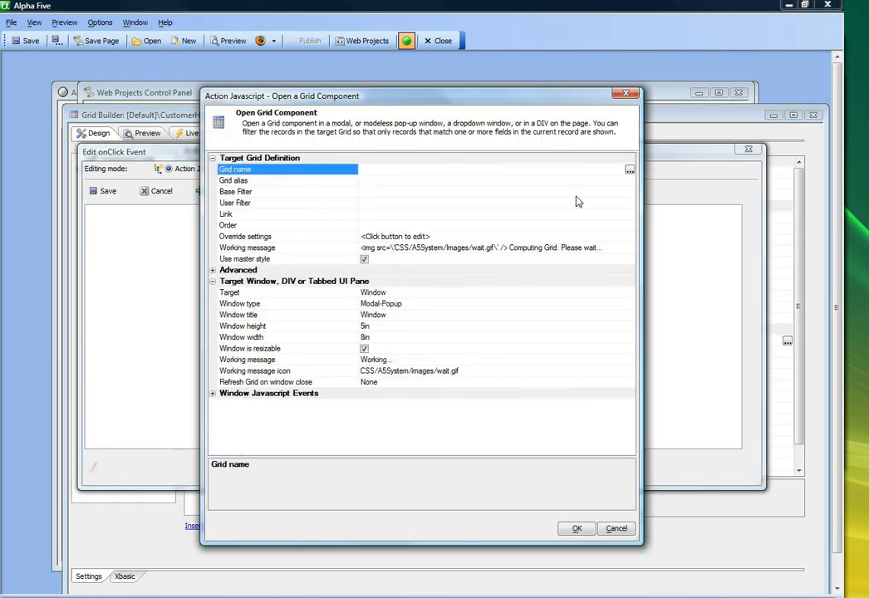
# Choose CustomerList as the target grid that the action opens.
pyautogui.click(629, 170)
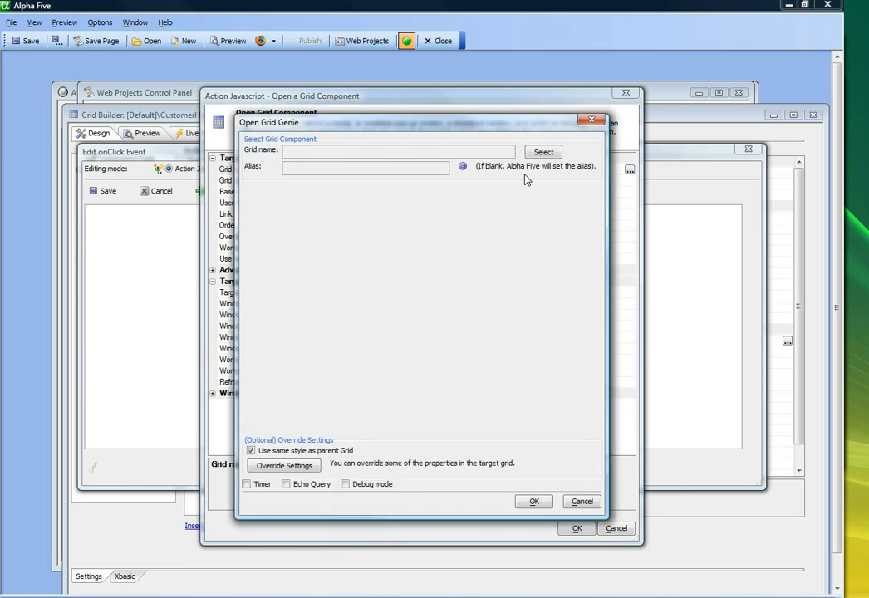
pyautogui.click(540, 152)
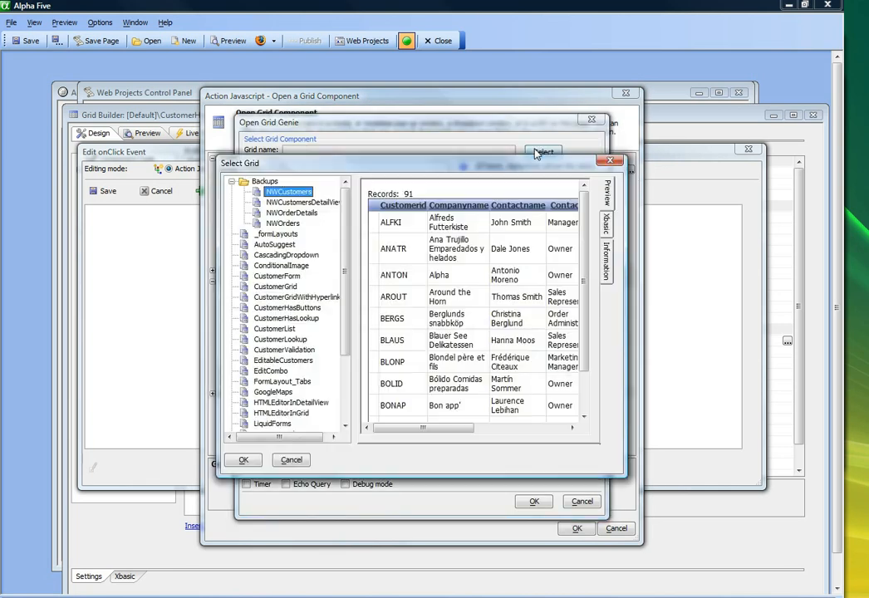
pyautogui.click(285, 330)
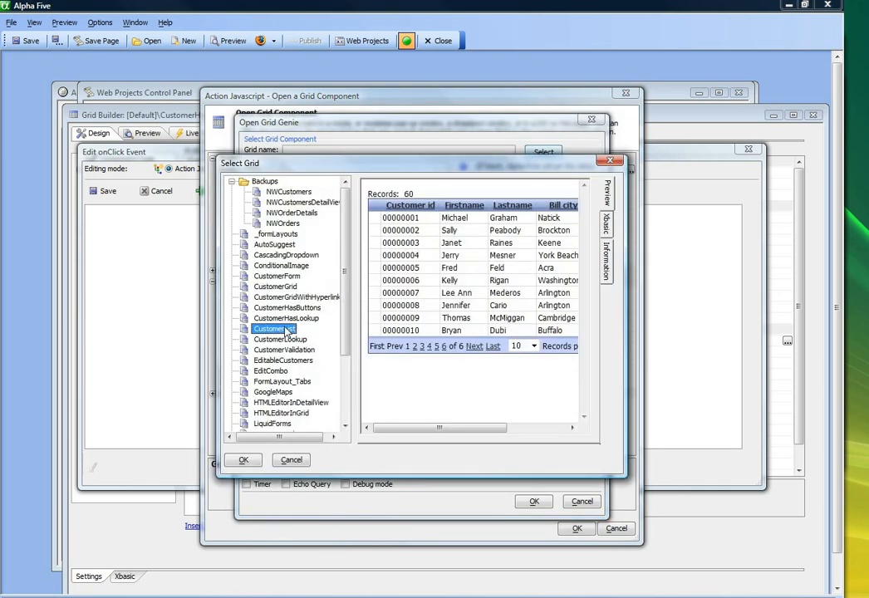
pyautogui.click(242, 461)
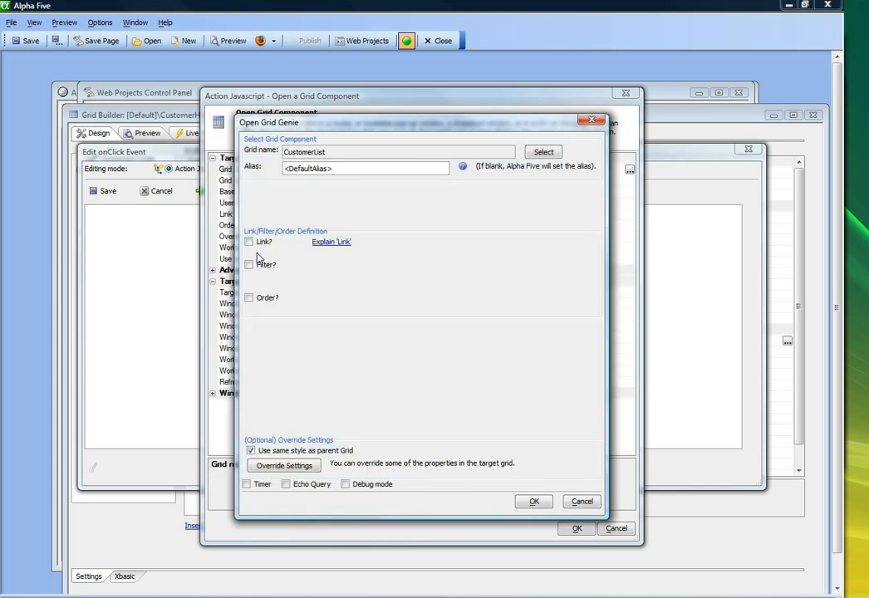
# Link the target grid's Bill_state_region field to {Bill_state_region} from this component and accept the grid definition.
pyautogui.click(248, 242)
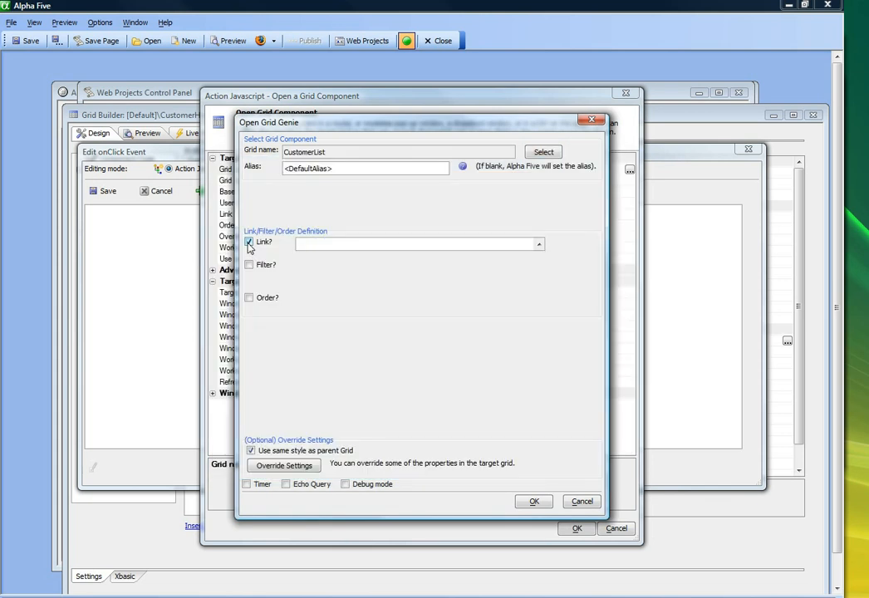
pyautogui.click(535, 245)
pyautogui.click(322, 386)
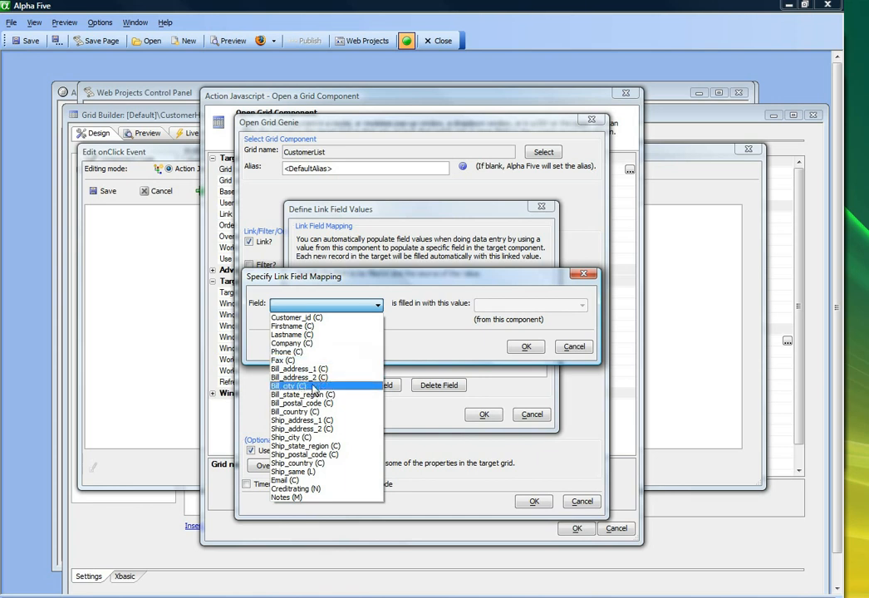
pyautogui.click(301, 394)
pyautogui.click(490, 305)
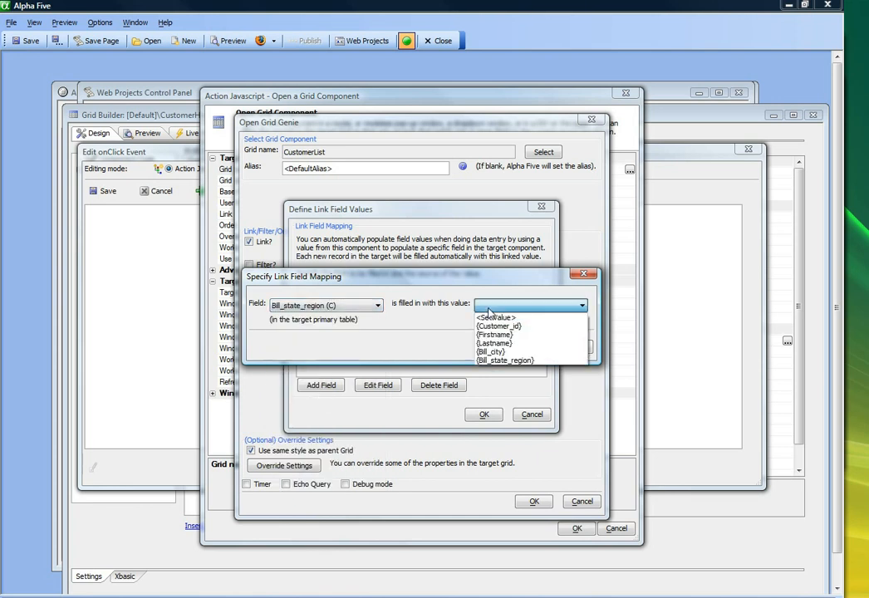
pyautogui.click(498, 359)
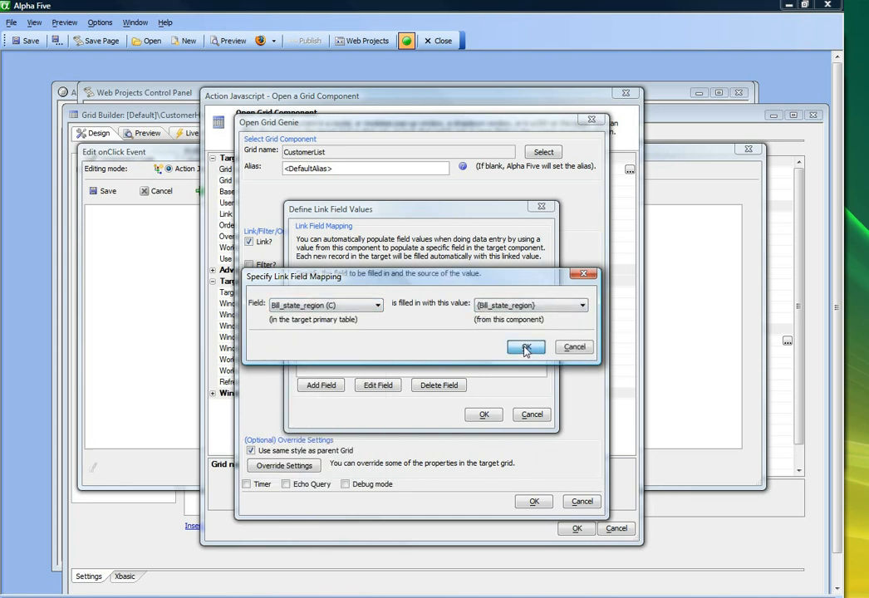
pyautogui.click(524, 352)
pyautogui.click(482, 415)
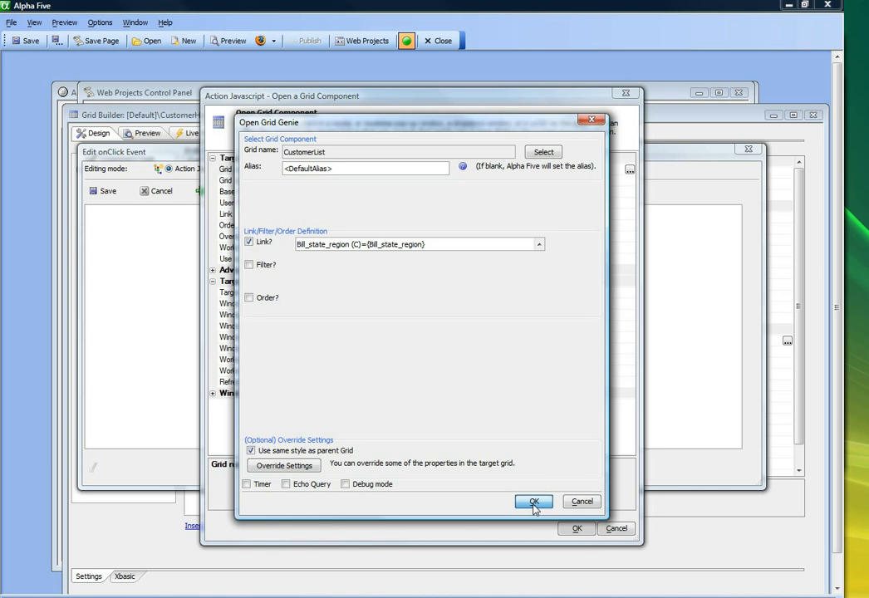
pyautogui.click(534, 503)
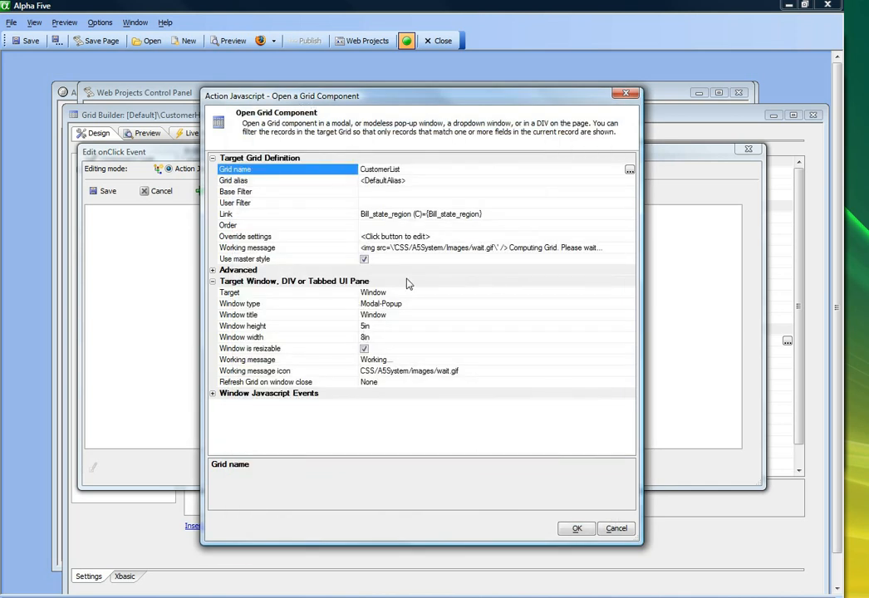
# Set the window type to Modeless-Popup and the window title to "Customers in {bill_state_region}".
pyautogui.click(349, 304)
pyautogui.doubleClick(350, 307)
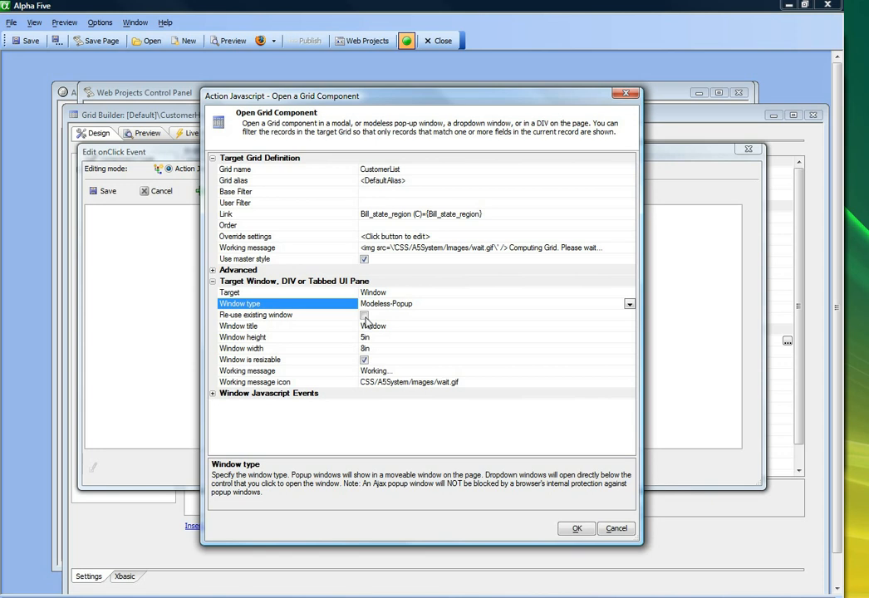
pyautogui.click(257, 328)
pyautogui.click(392, 326)
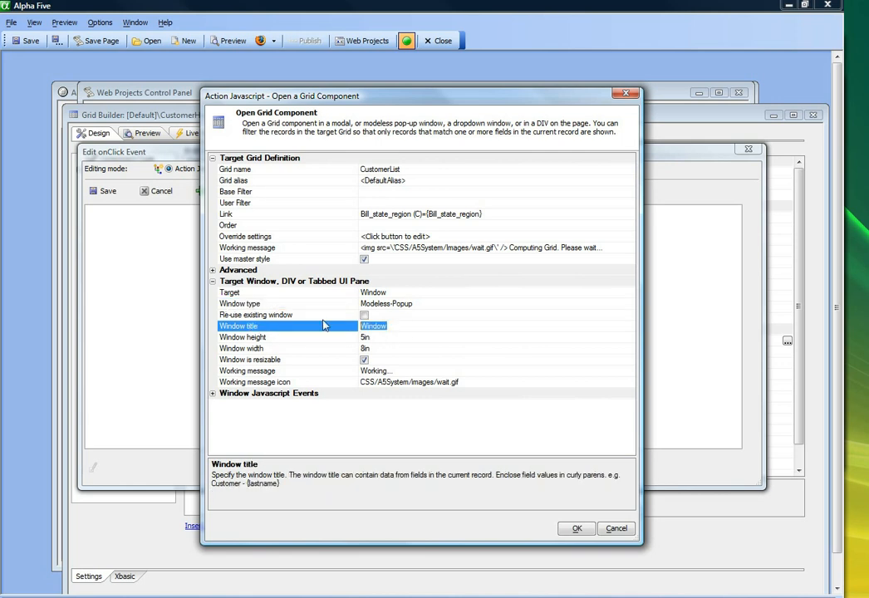
pyautogui.write('Custome')
pyautogui.write('bill_state_region}')
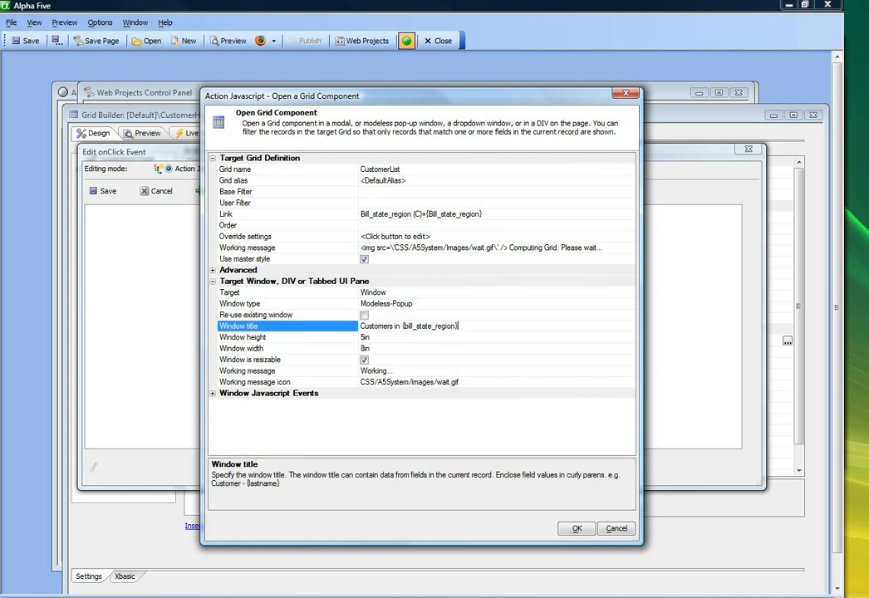
# Accept the action without a comment, then save the onClick event and the grid component.
pyautogui.click(576, 530)
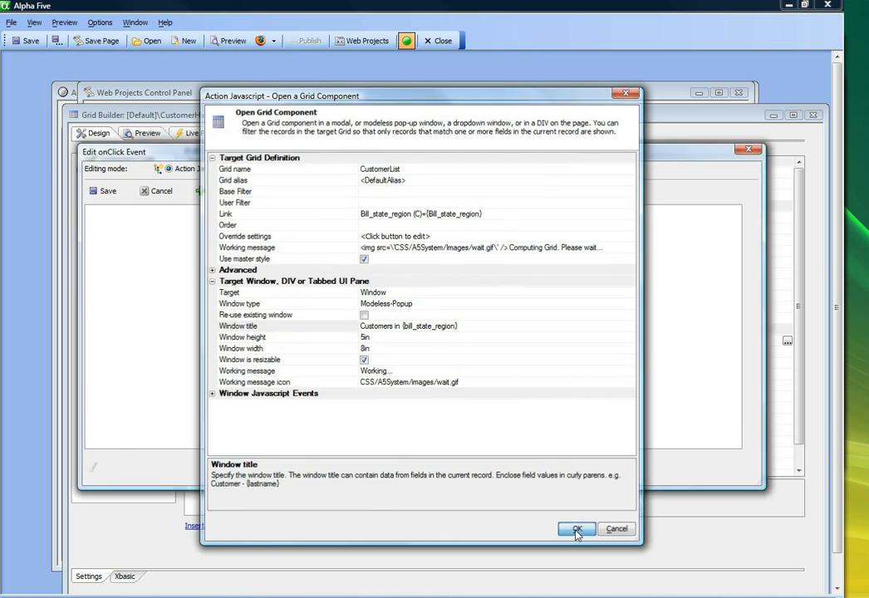
pyautogui.click(510, 321)
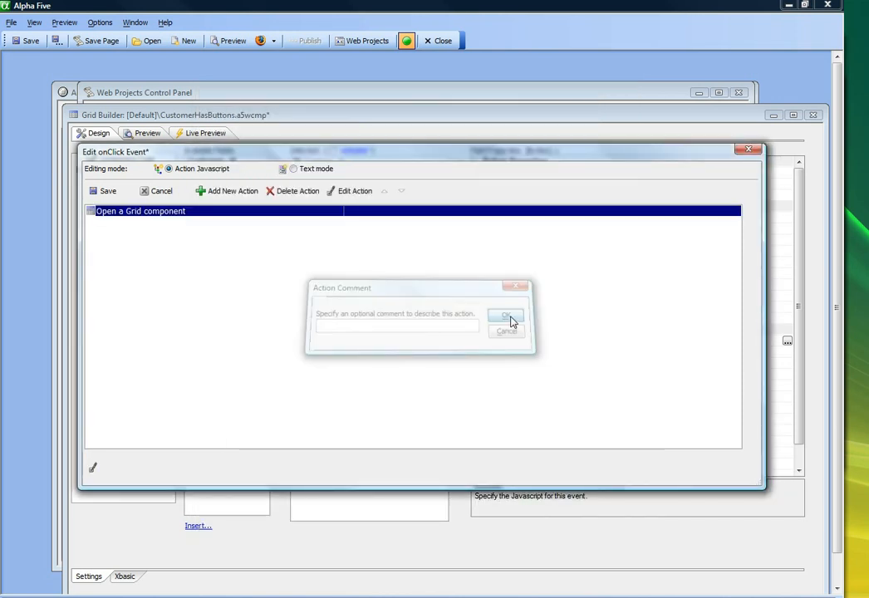
pyautogui.click(116, 191)
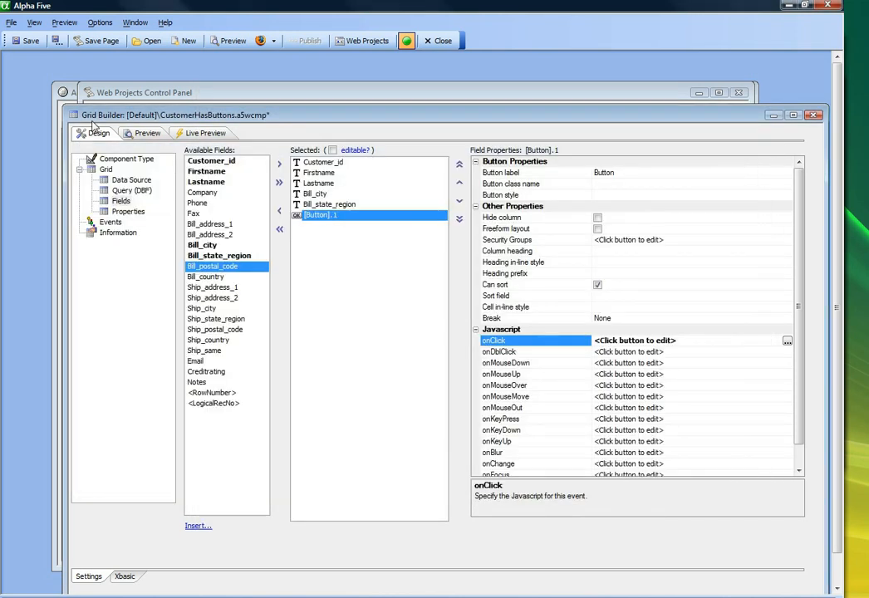
pyautogui.hotkey('ctrl', 's')
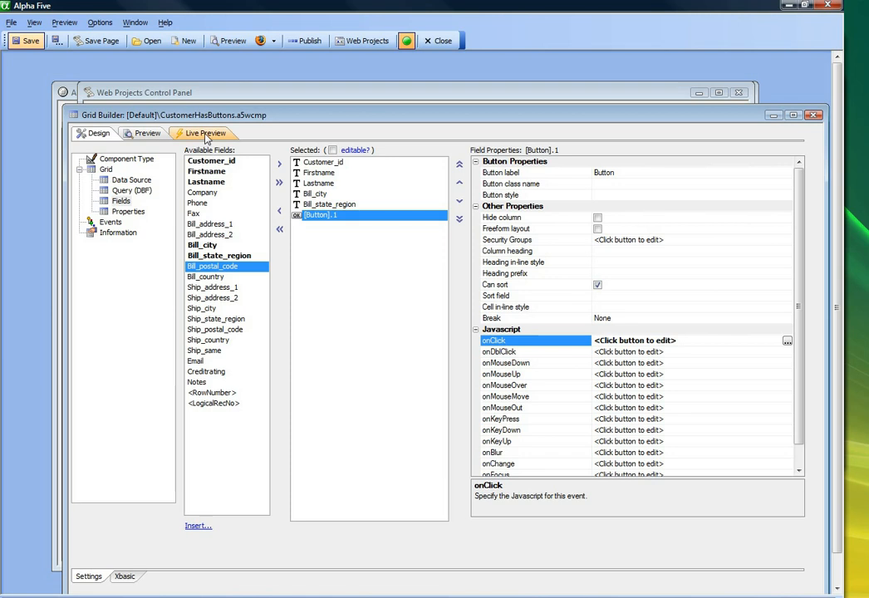
# Run the grid live and test the buttons of the first MA and first OH customers, moving each pop-up aside.
pyautogui.click(206, 136)
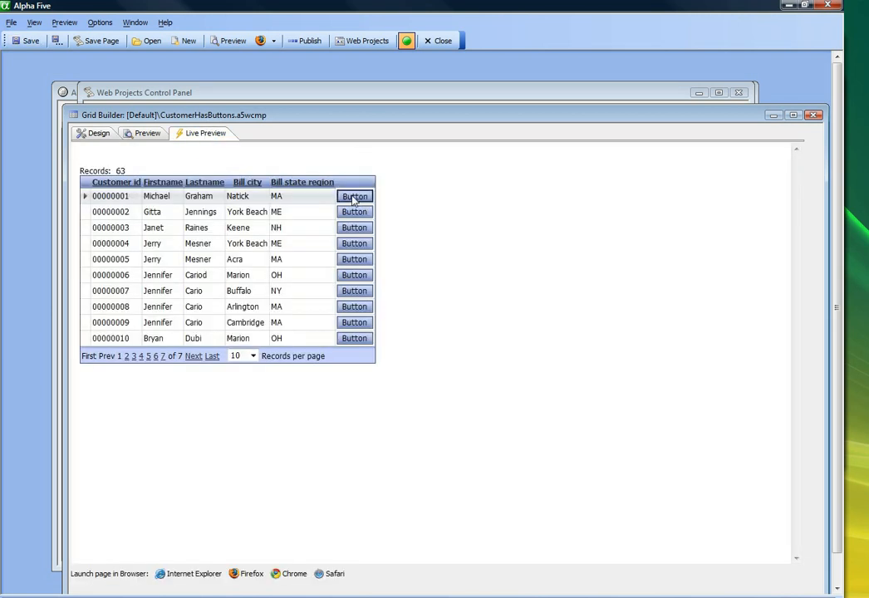
pyautogui.click(354, 196)
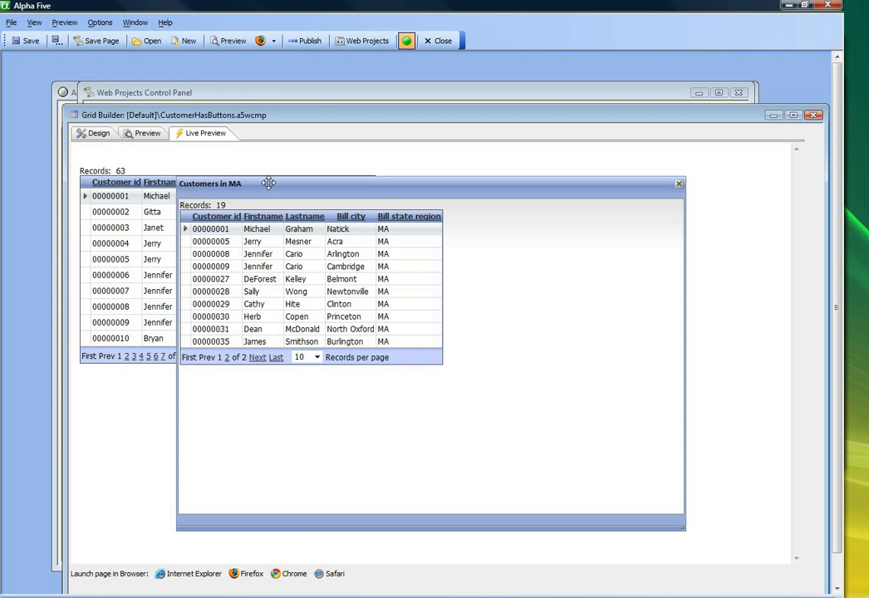
pyautogui.moveTo(268, 183); pyautogui.dragTo(495, 149)
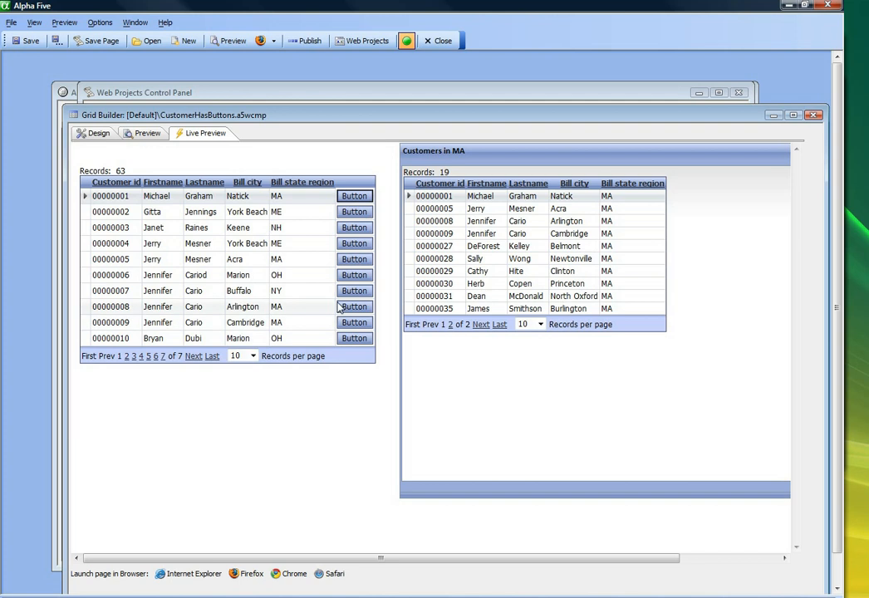
pyautogui.click(354, 275)
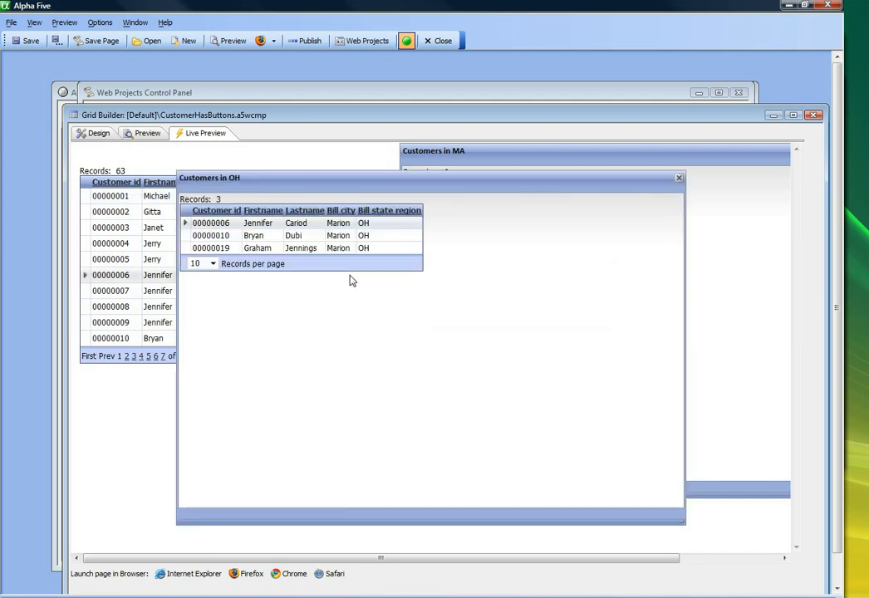
pyautogui.moveTo(324, 179); pyautogui.dragTo(496, 242)
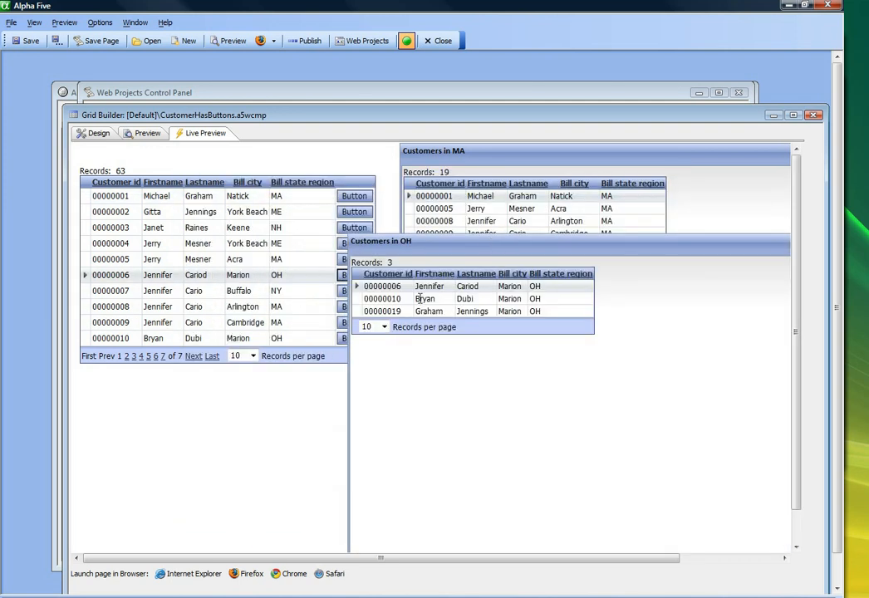
# Test the button of the first customer on the grid's second page, and close both open pop-ups.
pyautogui.click(195, 355)
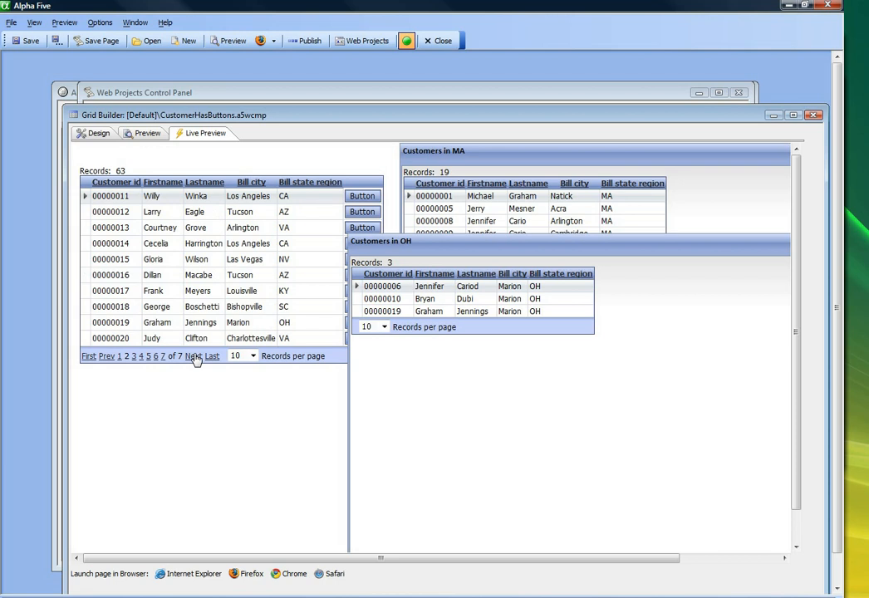
pyautogui.click(361, 196)
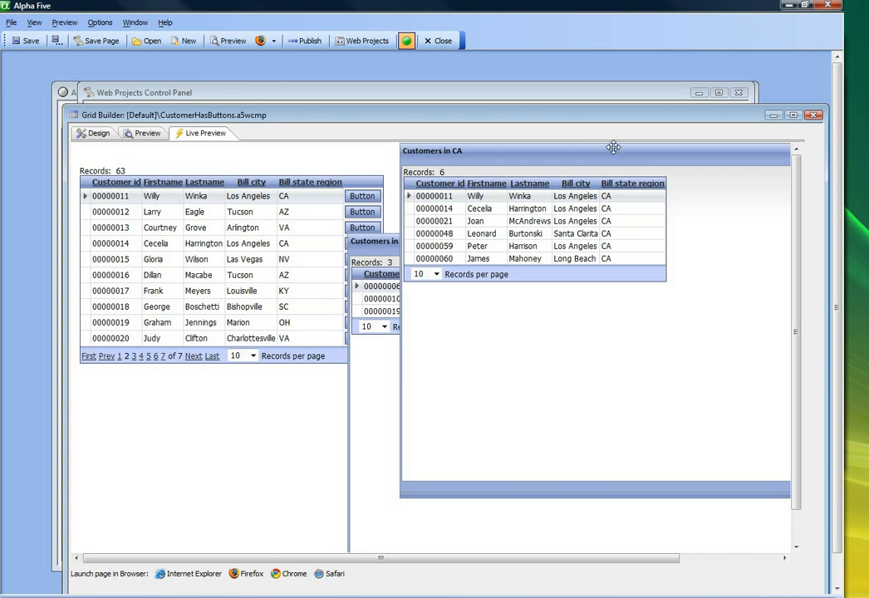
pyautogui.moveTo(613, 151); pyautogui.dragTo(523, 167)
pyautogui.click(762, 169)
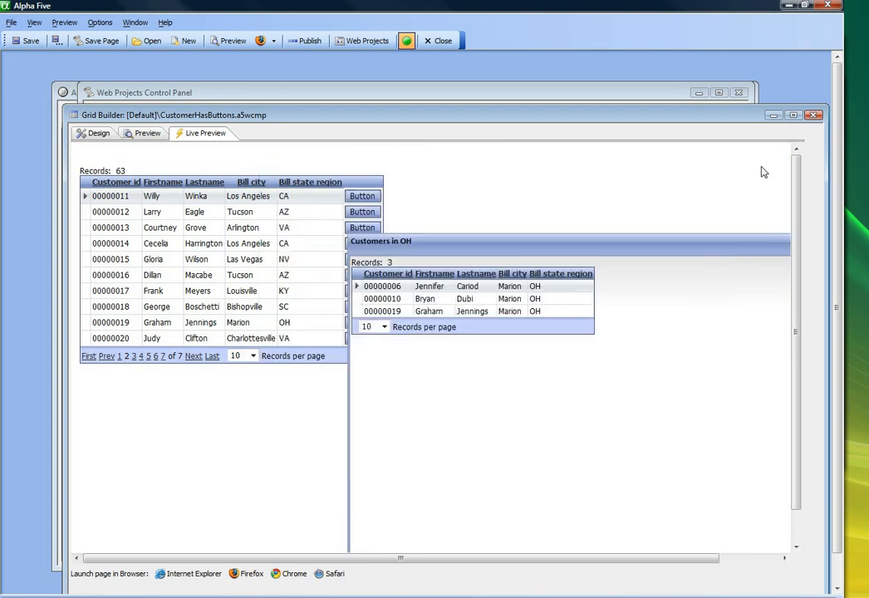
pyautogui.moveTo(659, 240); pyautogui.dragTo(449, 270)
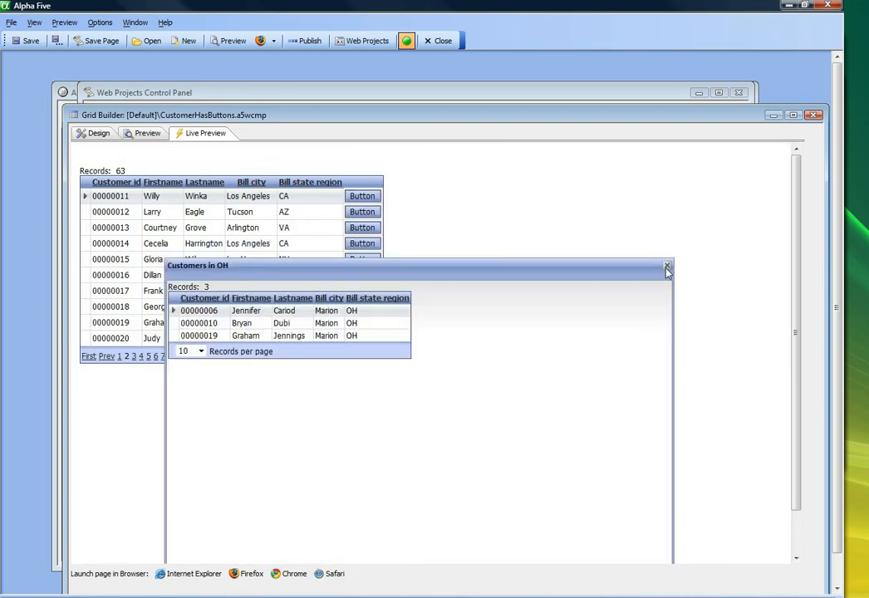
pyautogui.click(665, 266)
# Enable Re-use existing window in the button's Open a Grid component action, then save the onClick event and the grid component.
pyautogui.click(94, 135)
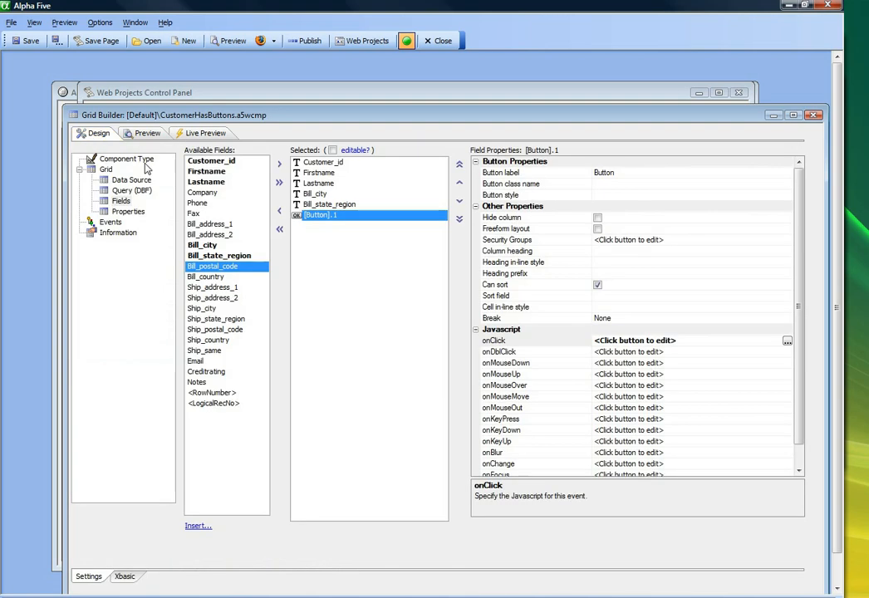
pyautogui.click(786, 341)
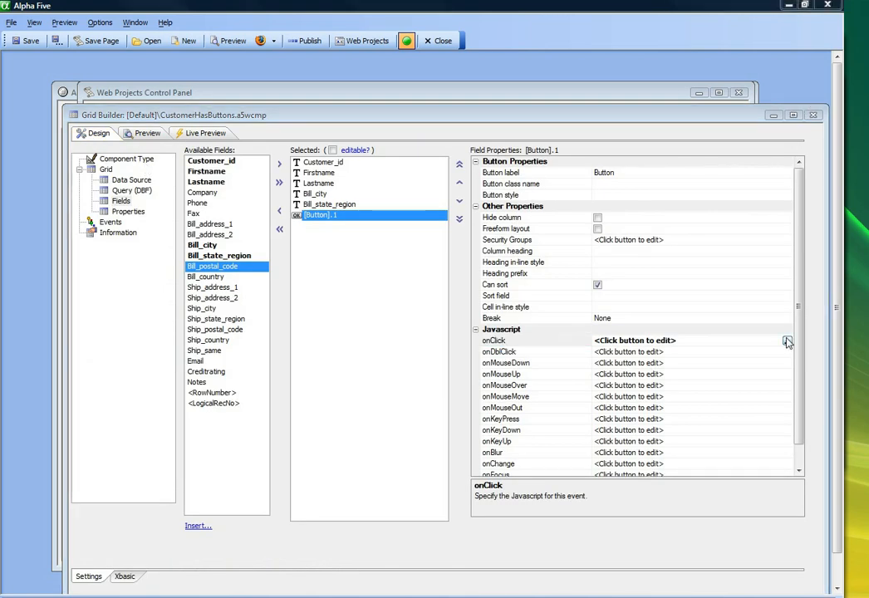
pyautogui.click(346, 190)
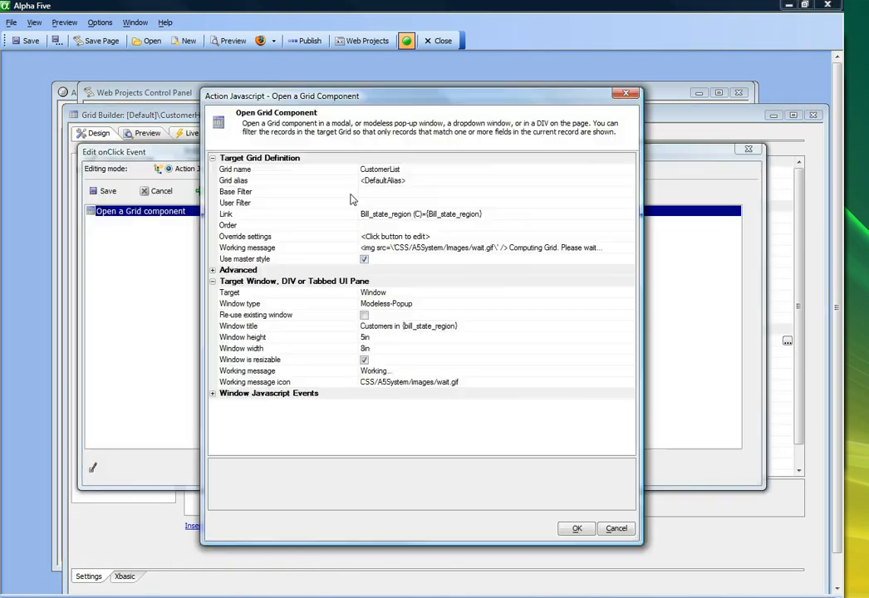
pyautogui.click(363, 317)
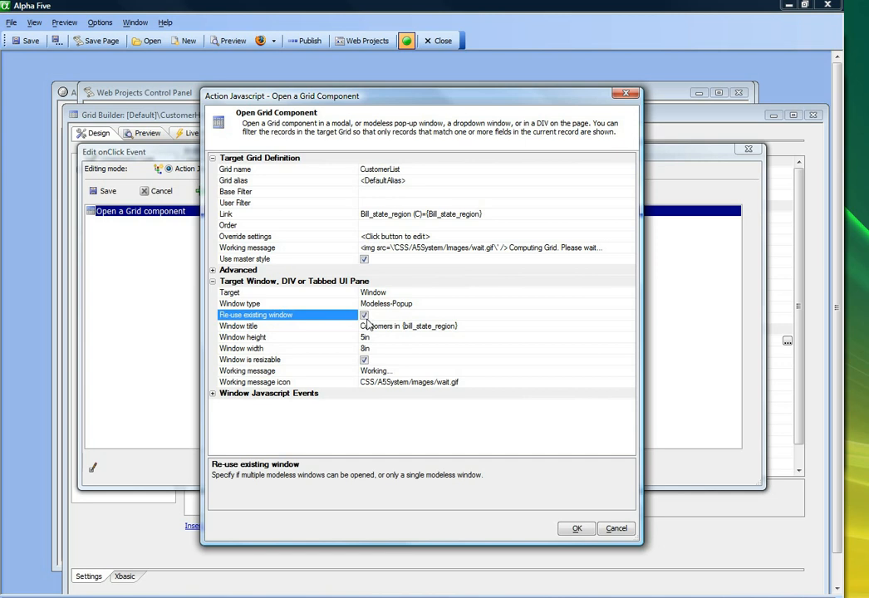
pyautogui.click(574, 529)
pyautogui.click(108, 193)
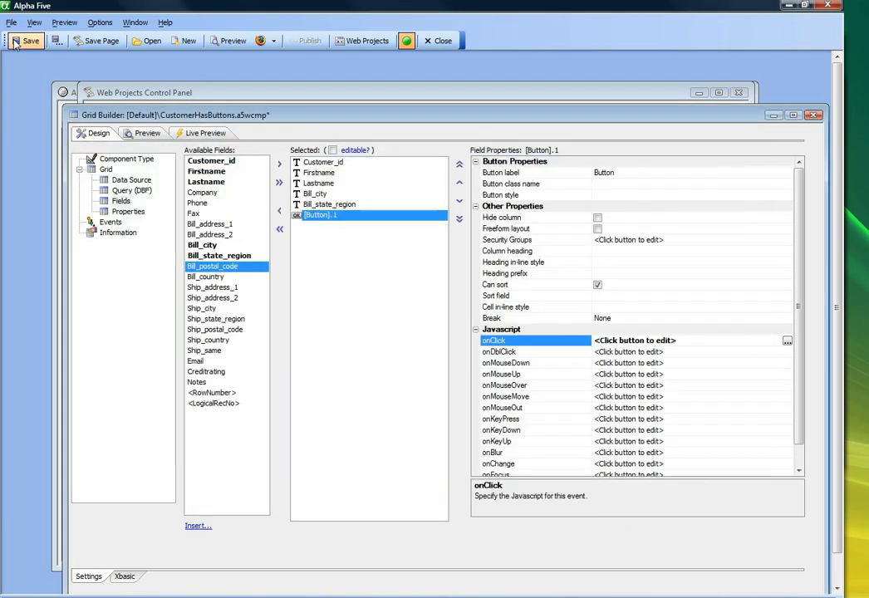
pyautogui.click(25, 41)
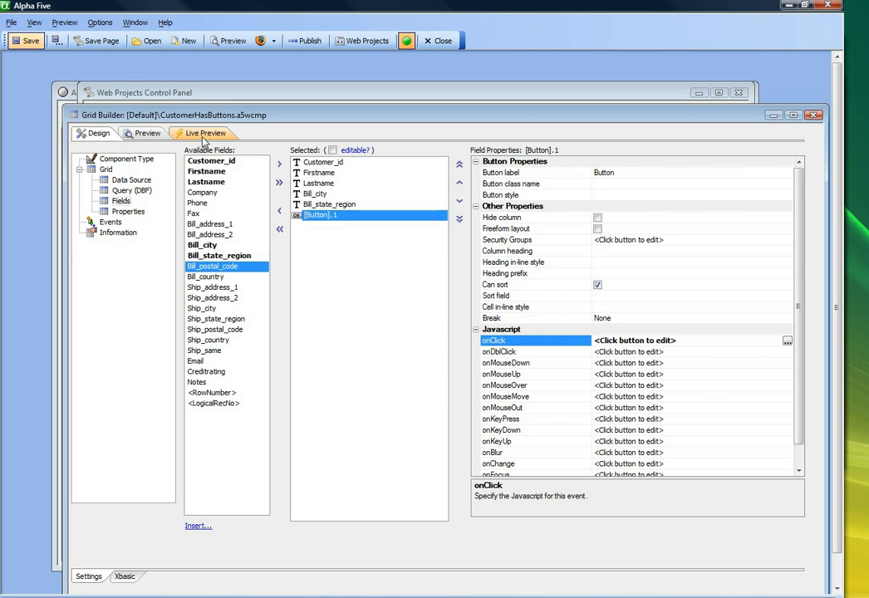
# Run the grid live and test the buttons of the first MA and first OH customers and the second page's sixth customer, repositioning the pop-up.
pyautogui.click(204, 133)
pyautogui.click(354, 196)
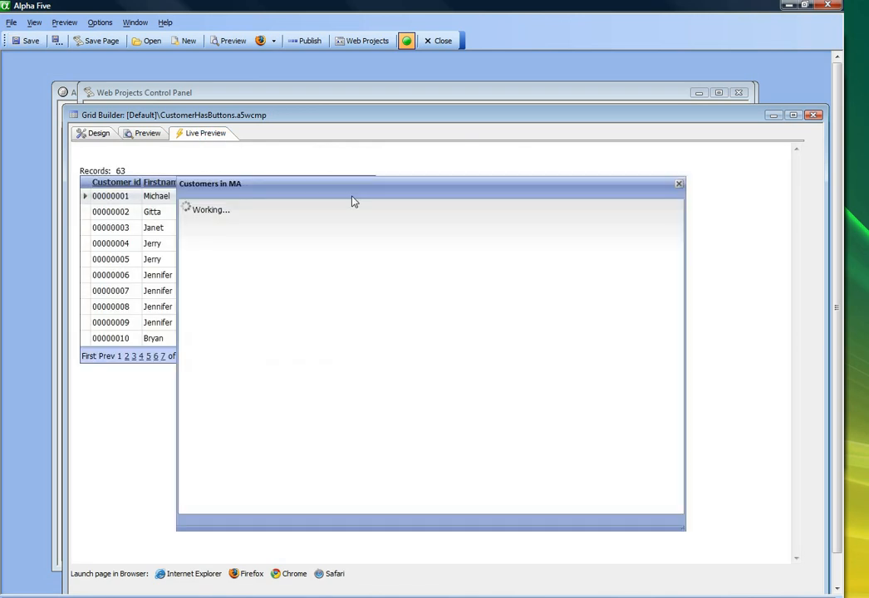
pyautogui.moveTo(272, 183); pyautogui.dragTo(493, 180)
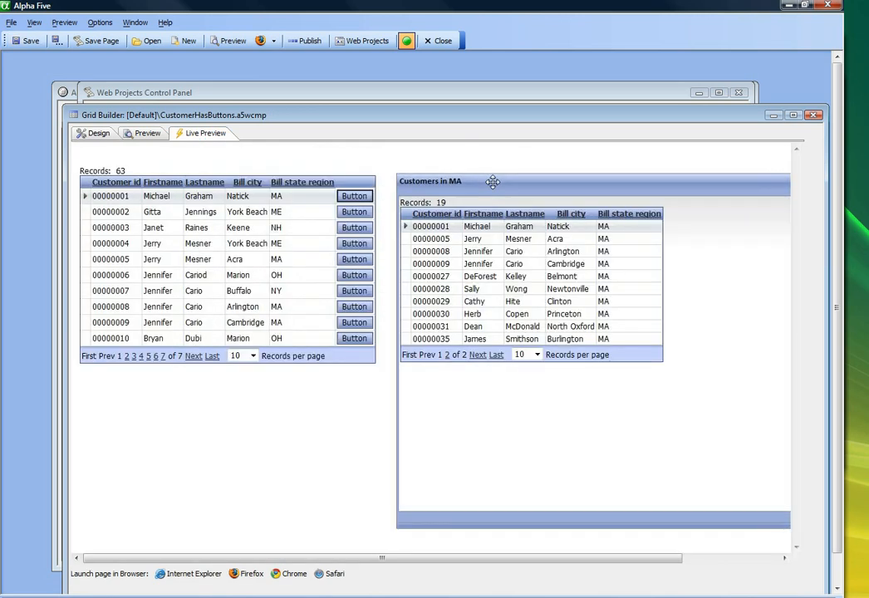
pyautogui.click(354, 275)
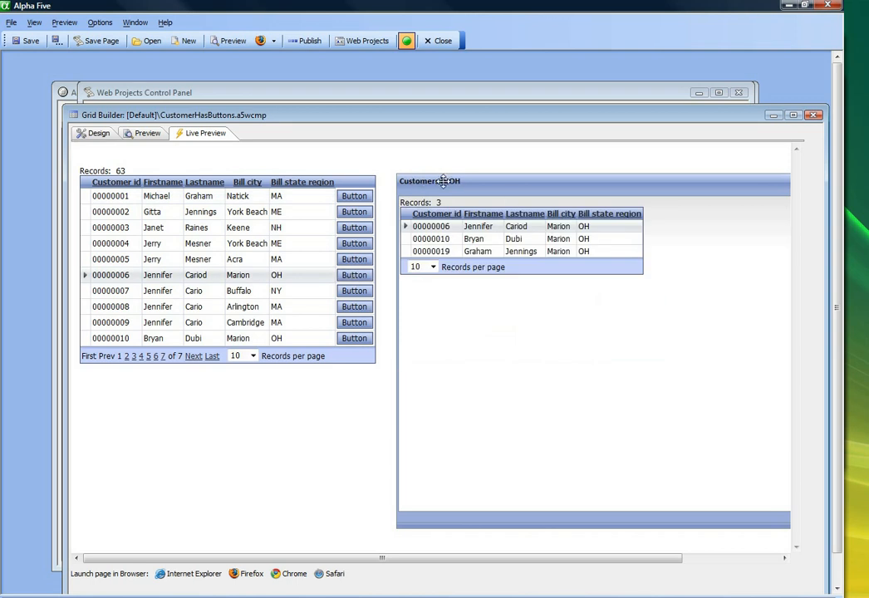
pyautogui.moveTo(479, 181); pyautogui.dragTo(488, 203)
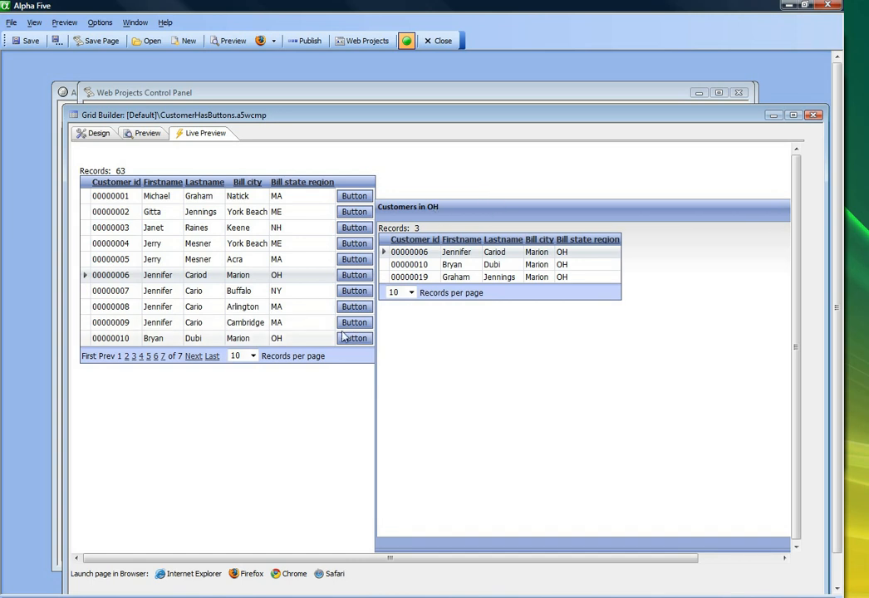
pyautogui.click(195, 358)
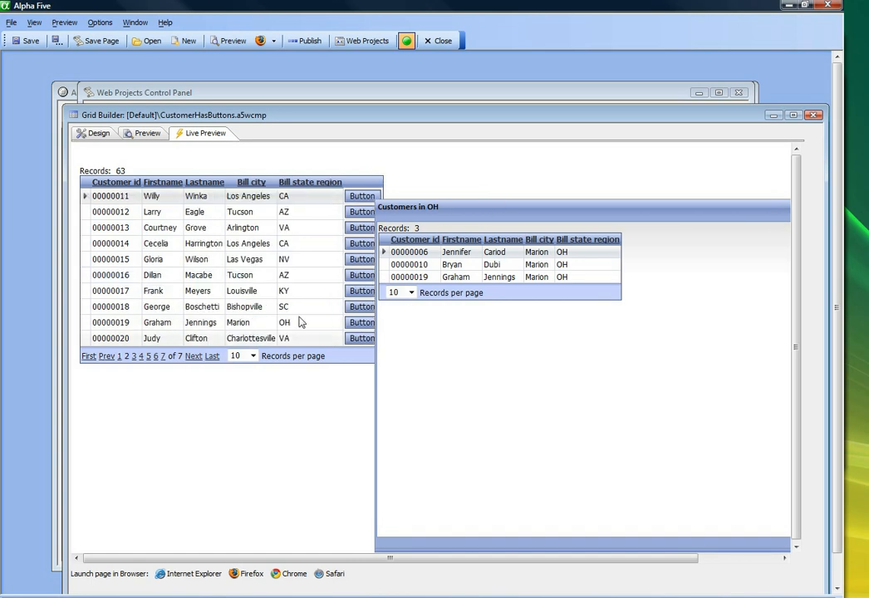
pyautogui.click(354, 276)
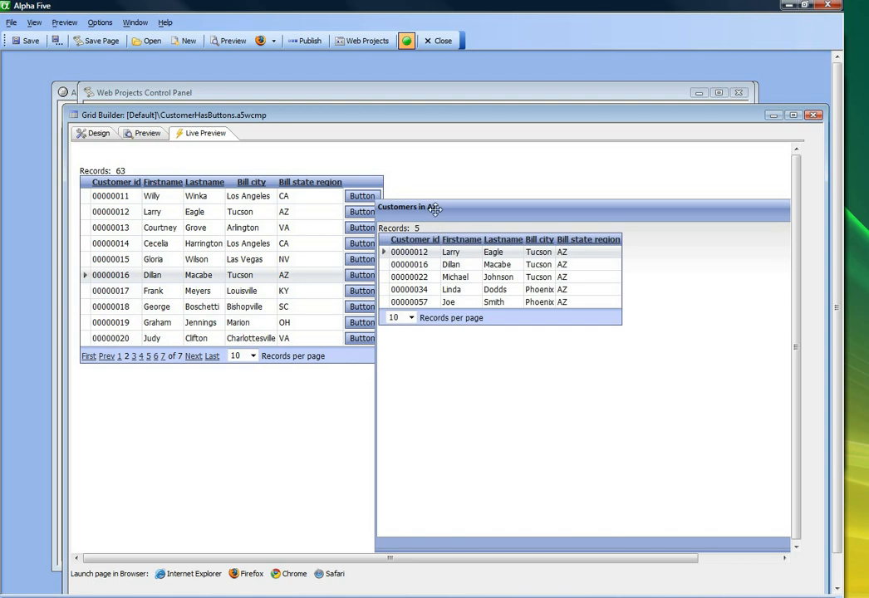
# Set the target of the button's Open a Grid component action to TabbedUI Pane and save the onClick event.
pyautogui.click(94, 134)
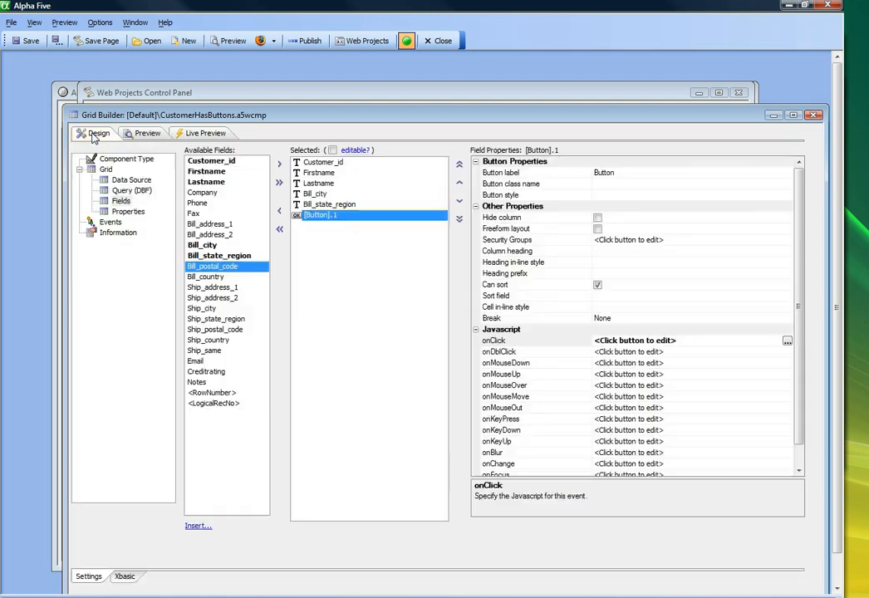
pyautogui.click(787, 341)
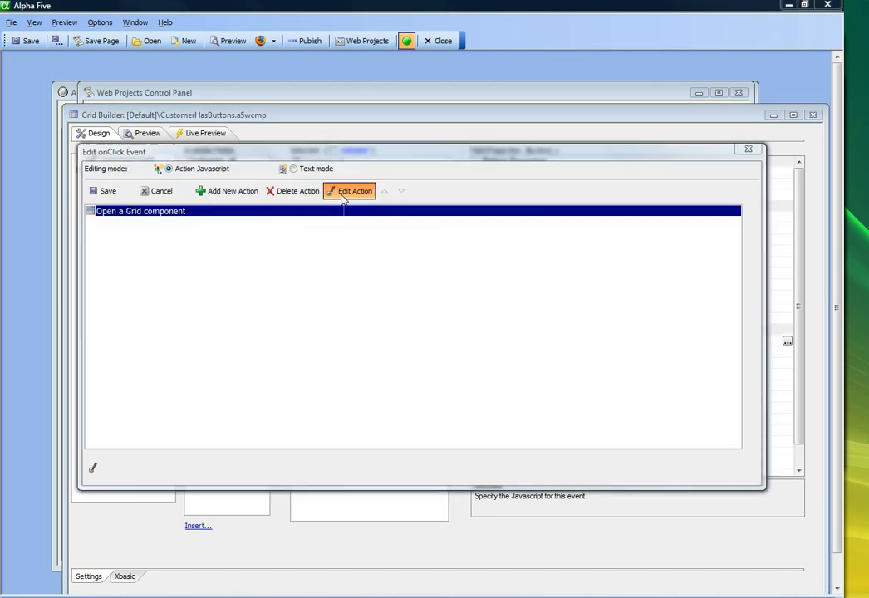
pyautogui.click(344, 193)
pyautogui.click(324, 291)
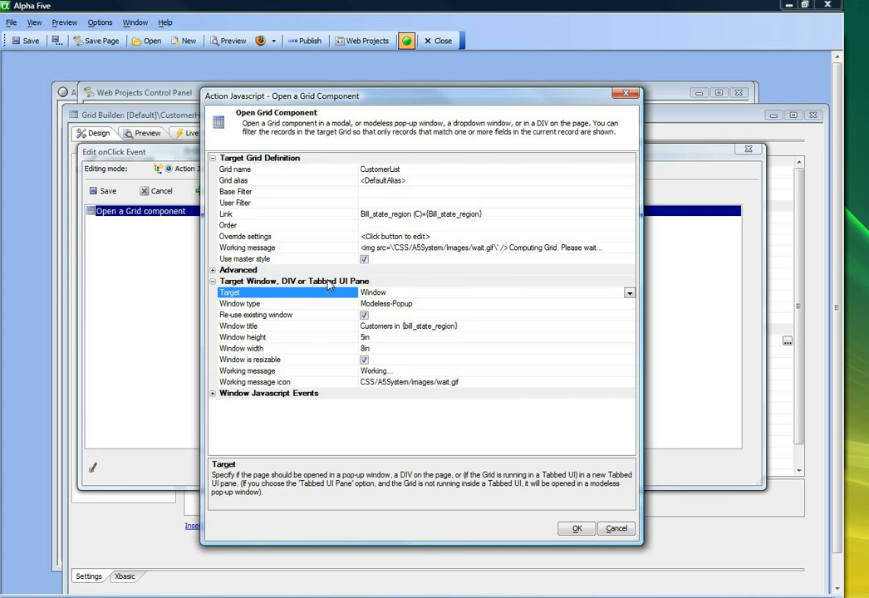
pyautogui.click(629, 292)
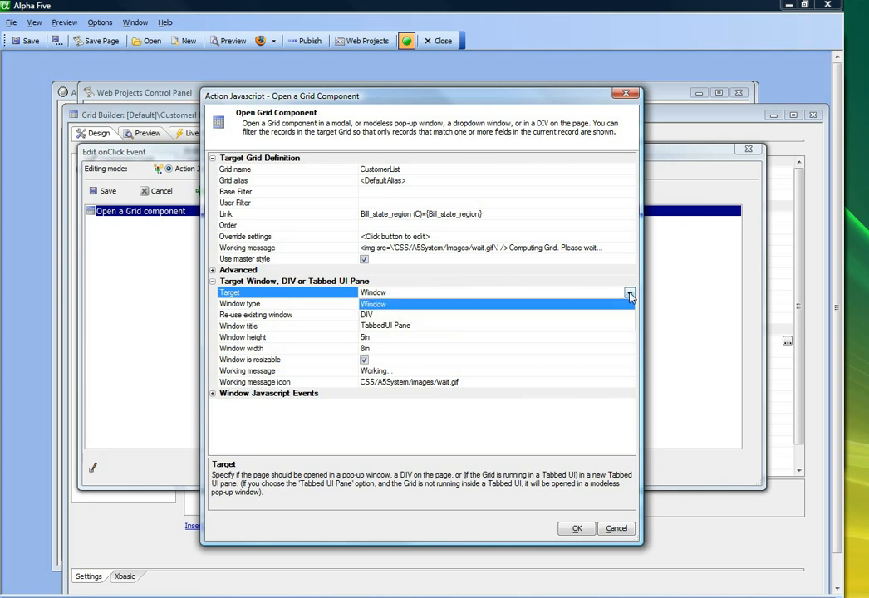
pyautogui.click(375, 326)
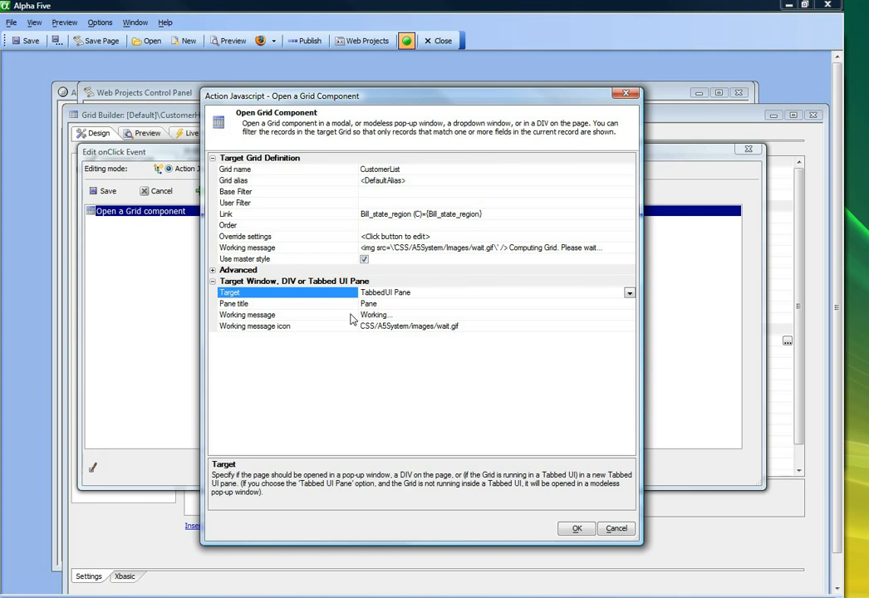
pyautogui.click(573, 531)
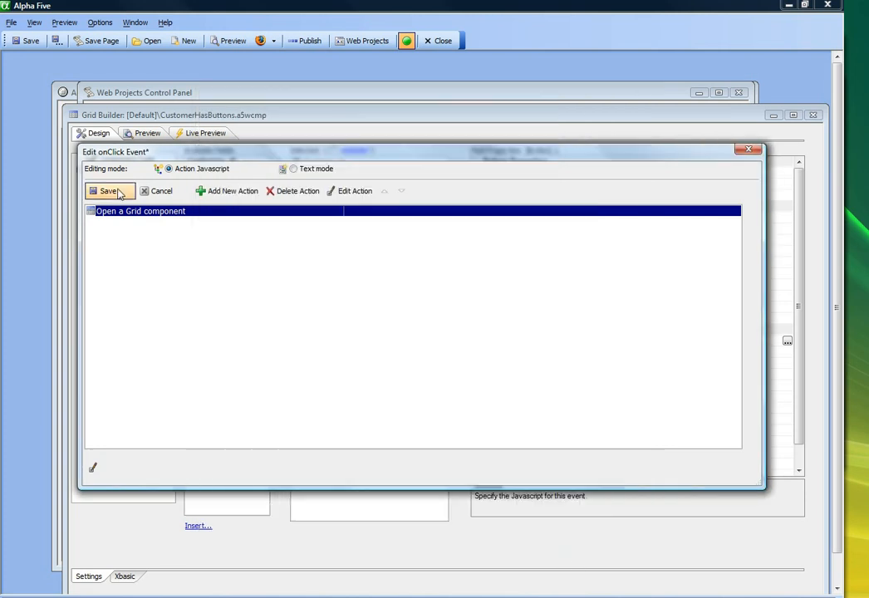
pyautogui.click(109, 191)
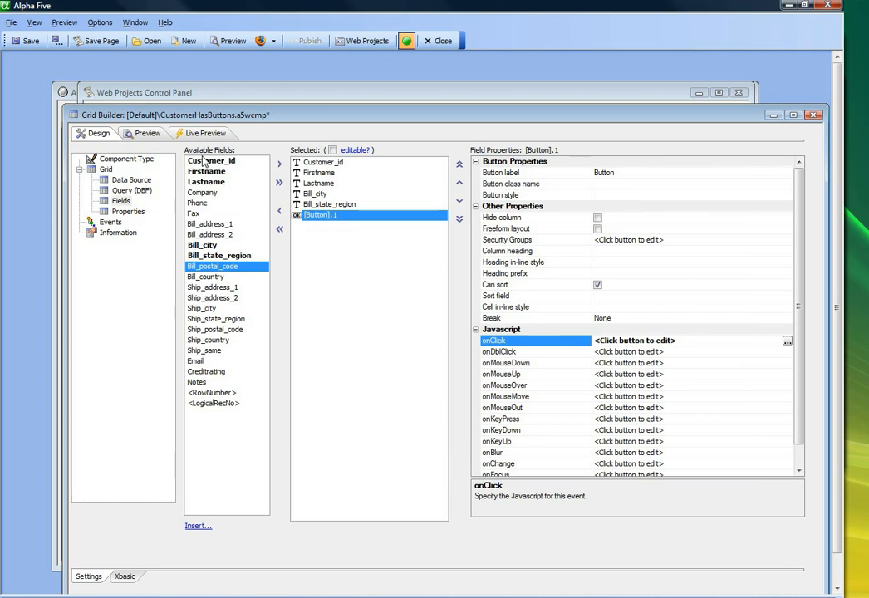
# Run the grid live, test the button of the first ME customer, and close the pop-up.
pyautogui.click(195, 133)
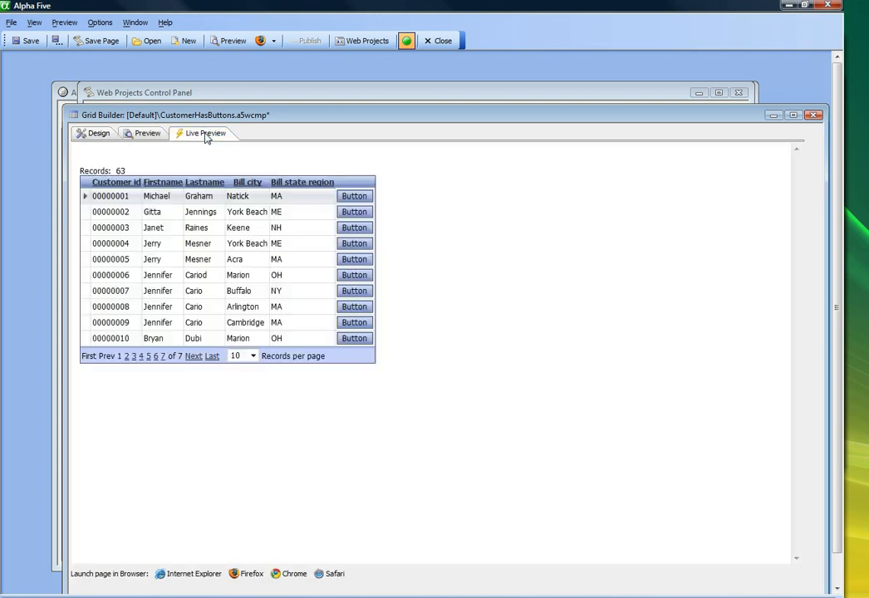
pyautogui.click(347, 214)
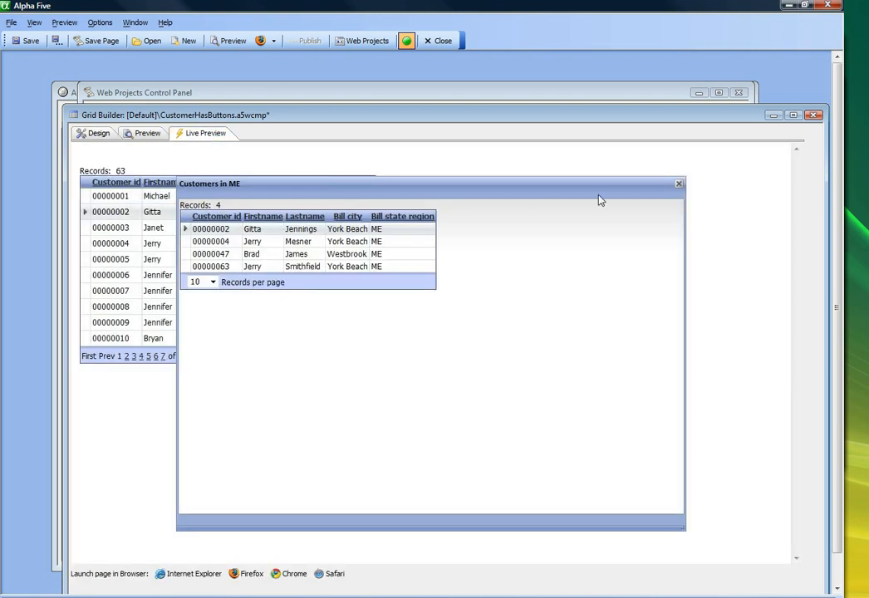
pyautogui.click(678, 185)
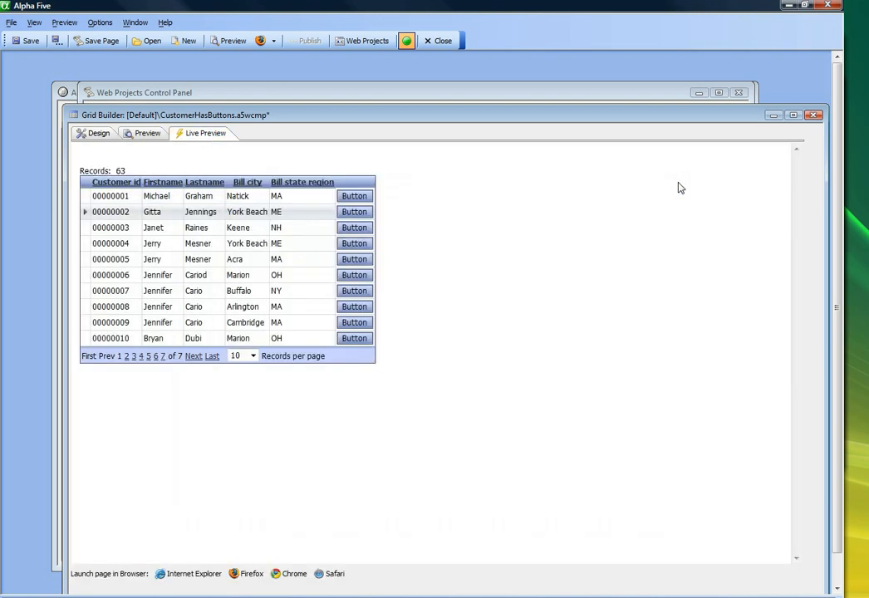
# Save the CustomerHasButtons grid component and close its builder window.
pyautogui.click(86, 134)
pyautogui.click(27, 42)
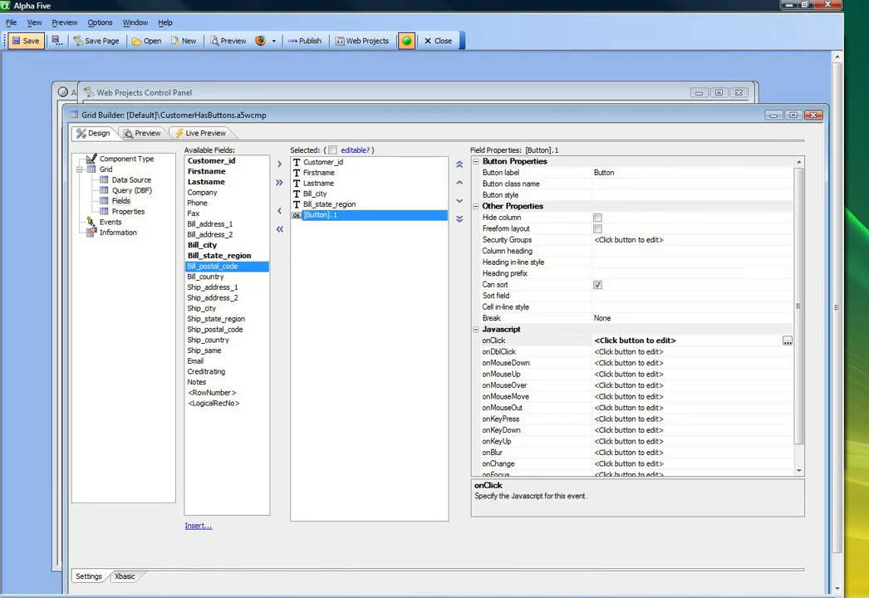
pyautogui.click(74, 117)
pyautogui.click(128, 209)
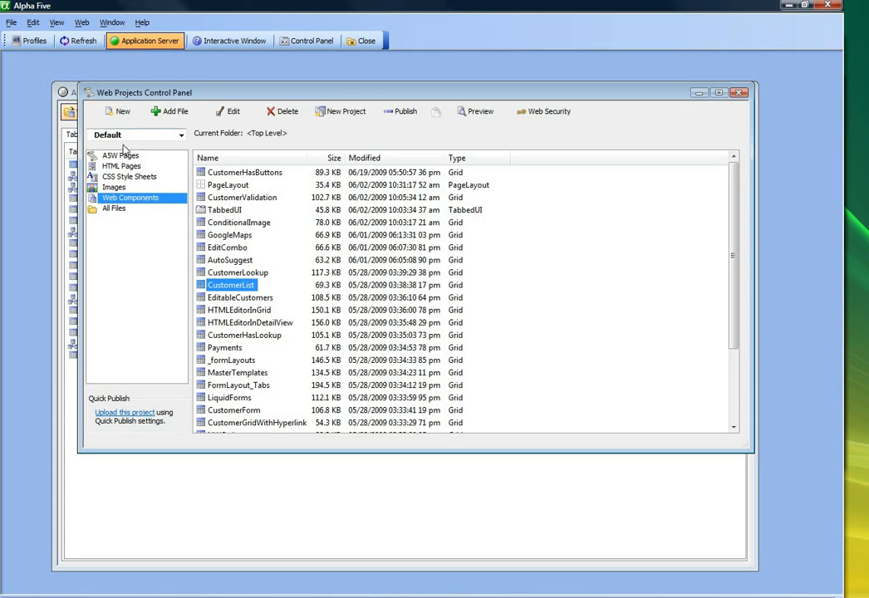
# Create a new Tabbed UI web component from the web projects list.
pyautogui.click(121, 115)
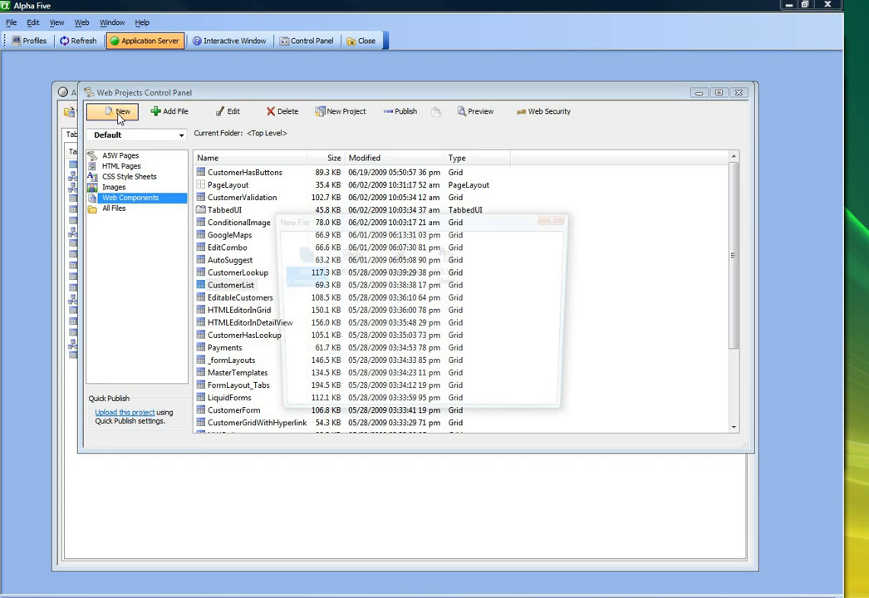
pyautogui.click(501, 458)
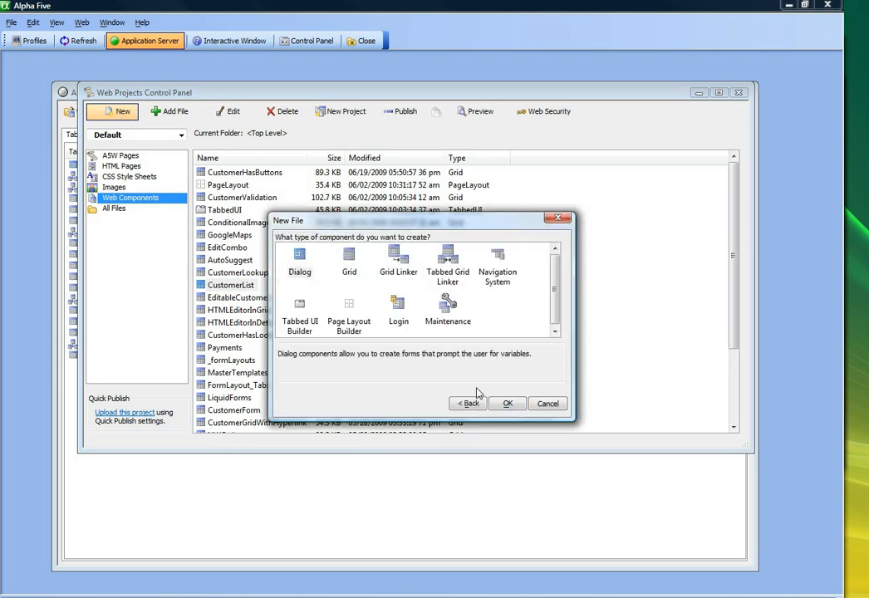
pyautogui.click(299, 309)
pyautogui.click(508, 404)
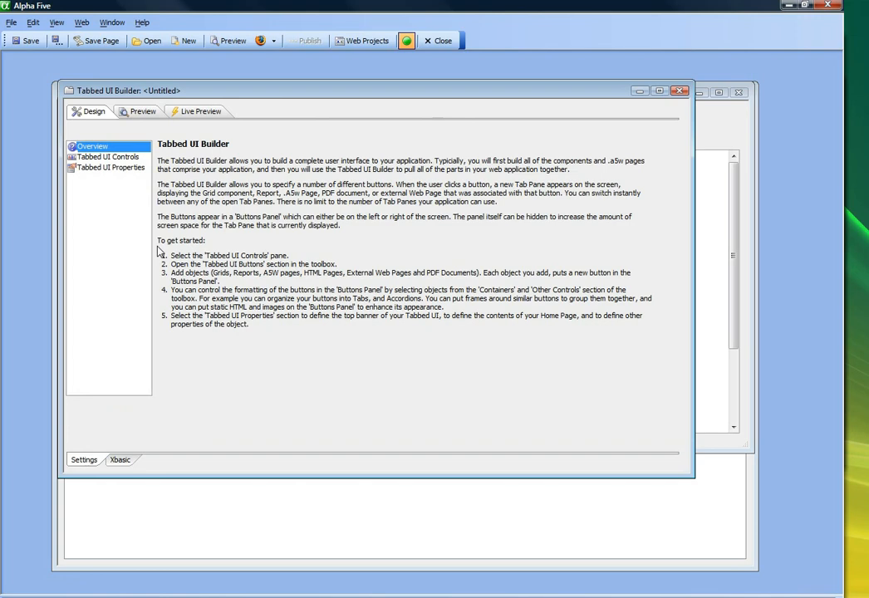
# Add a Grid Component button for CustomerHasButtons.a5wcmp to the Tabbed UI controls, keeping the default 1.5in width.
pyautogui.click(108, 156)
pyautogui.click(191, 153)
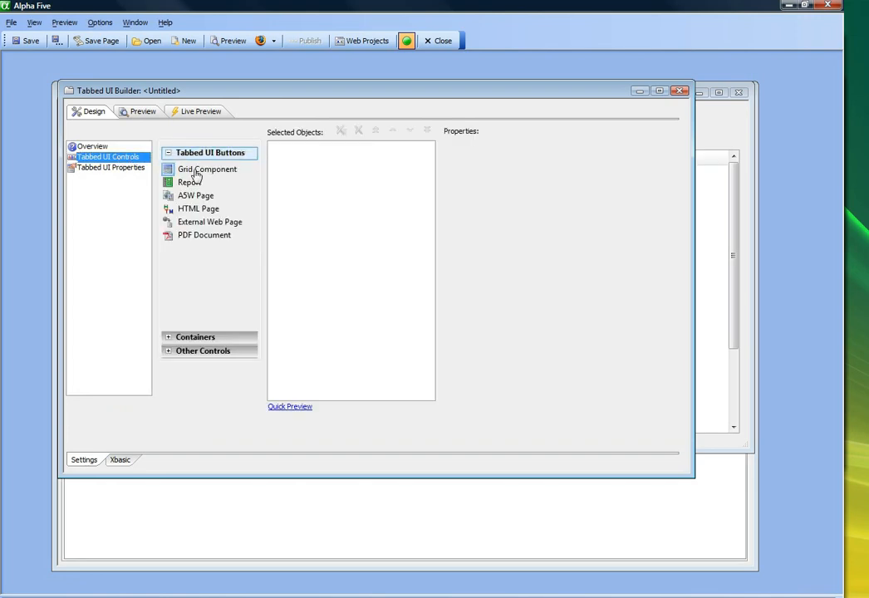
pyautogui.click(196, 170)
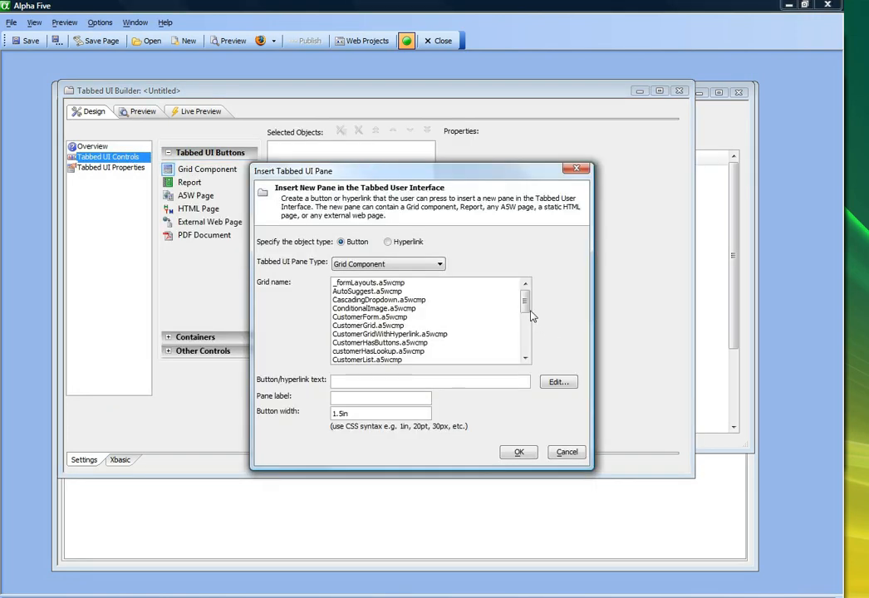
pyautogui.moveTo(527, 301); pyautogui.dragTo(527, 316)
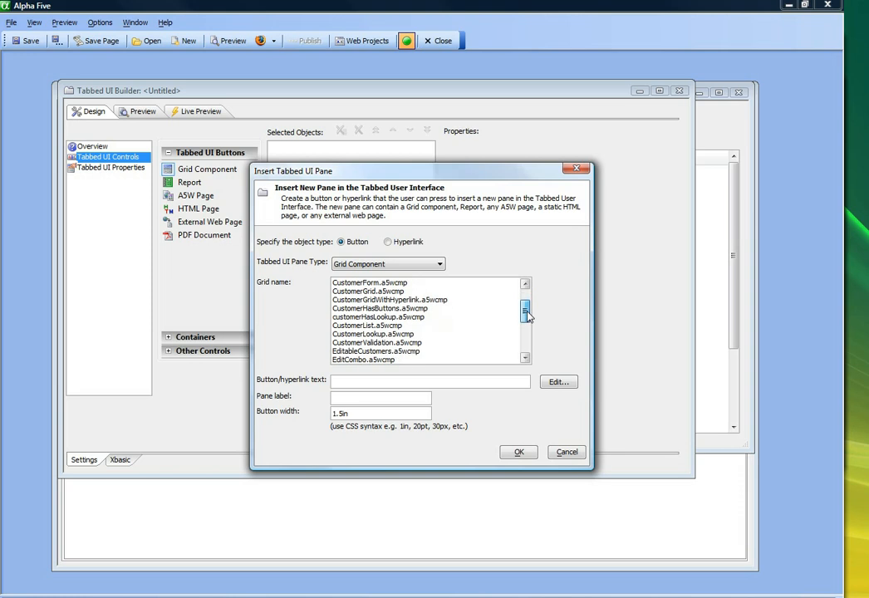
pyautogui.click(380, 309)
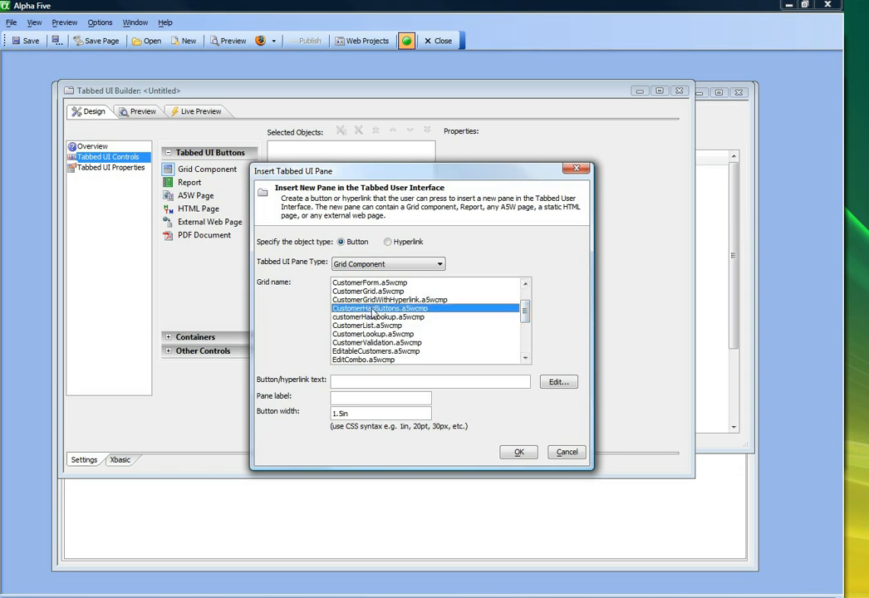
pyautogui.click(514, 454)
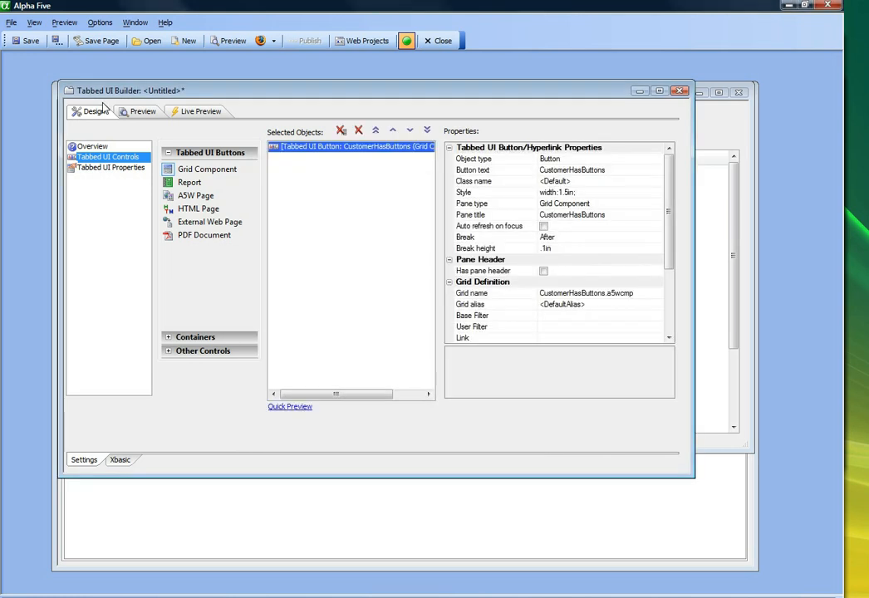
# Preview the Tabbed UI in Firefox, open the CustomerHasButtons pane, and test the button of the first ME customer.
pyautogui.click(260, 41)
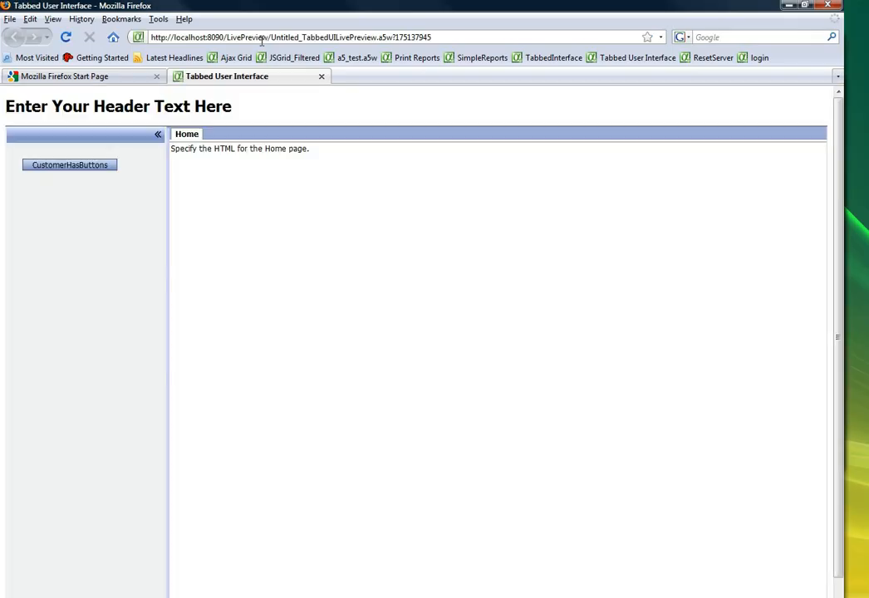
pyautogui.click(82, 167)
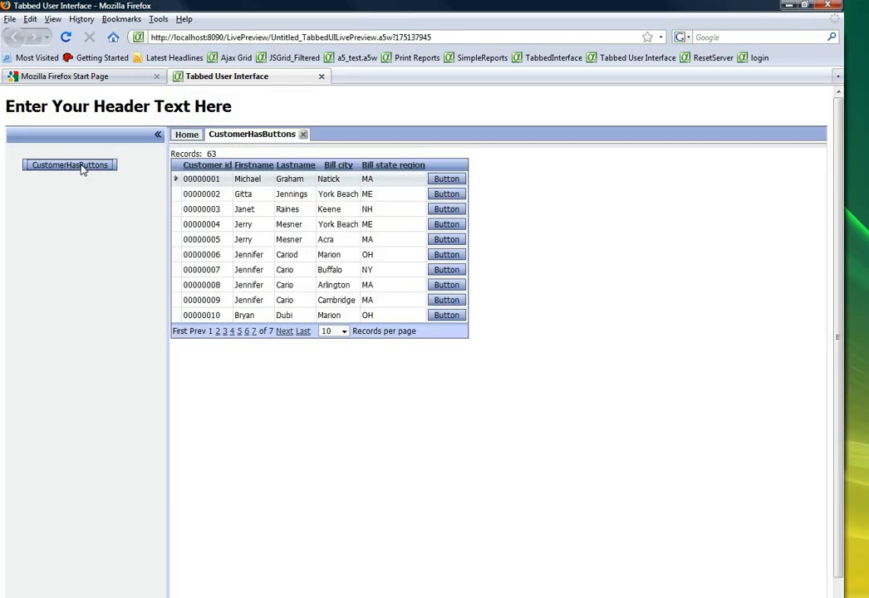
pyautogui.click(445, 193)
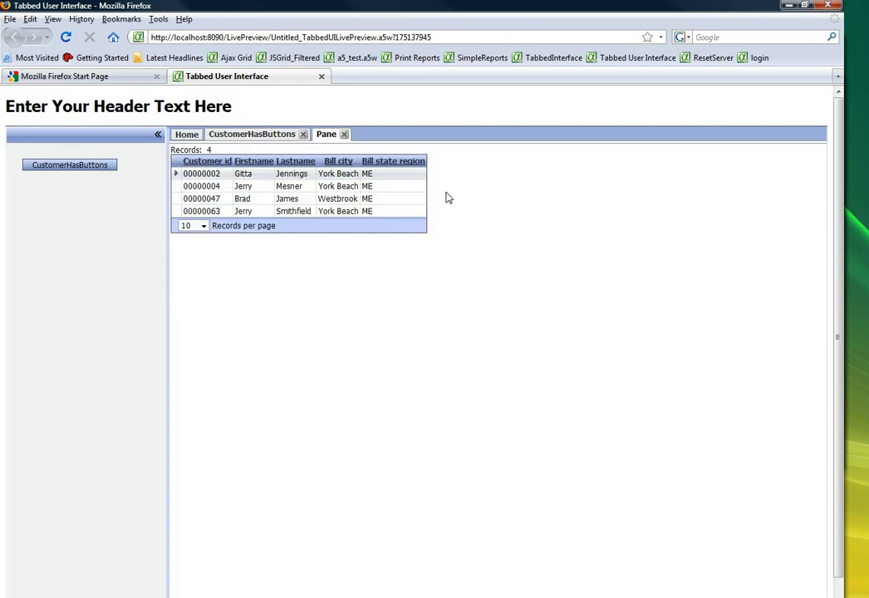